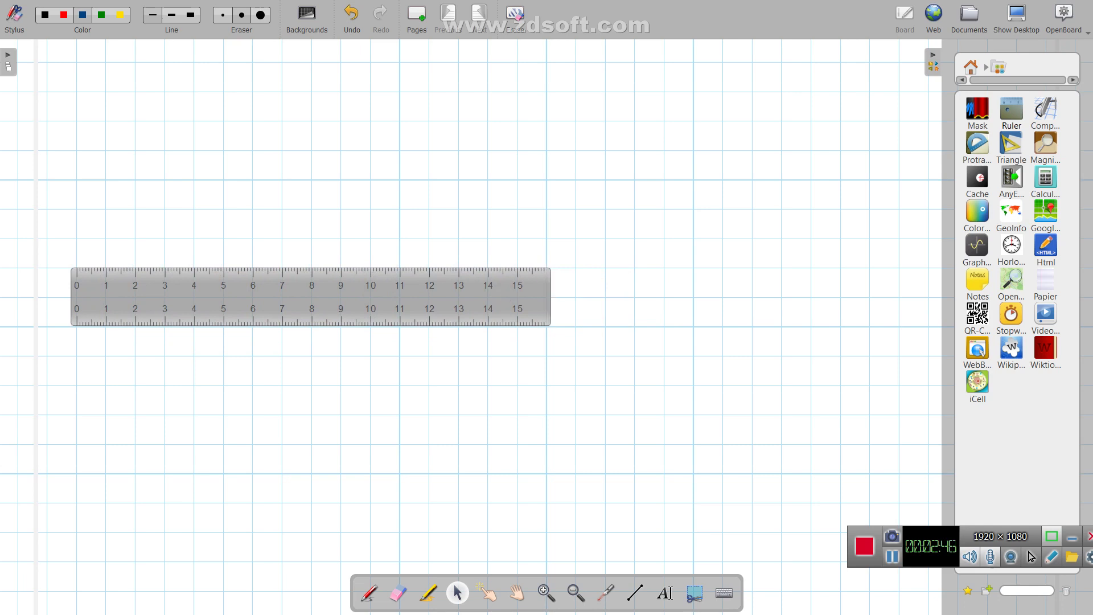
pyautogui.hotkey('ctrl', '1')
pyautogui.moveTo(76, 328); pyautogui.dragTo(237, 328)
pyautogui.press('e')
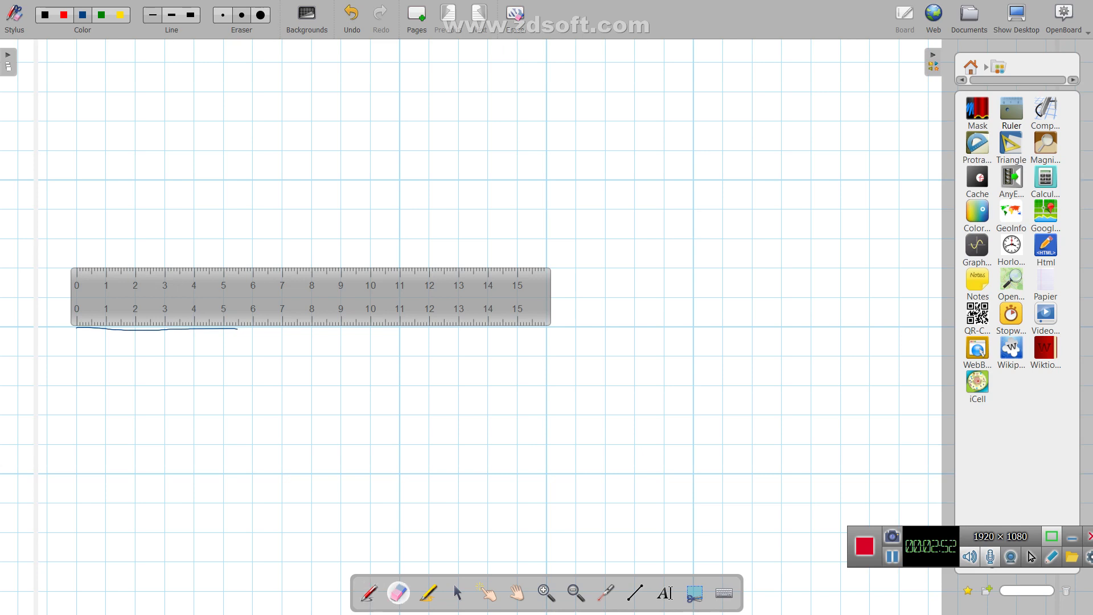
pyautogui.moveTo(234, 326)
pyautogui.mouseDown()
pyautogui.moveTo(168, 336)
pyautogui.moveTo(78, 319)
pyautogui.mouseUp()
# Draw a straight horizontal line along the ruler's lower edge from 0 to 10 cm.
pyautogui.hotkey('ctrl', 'j')
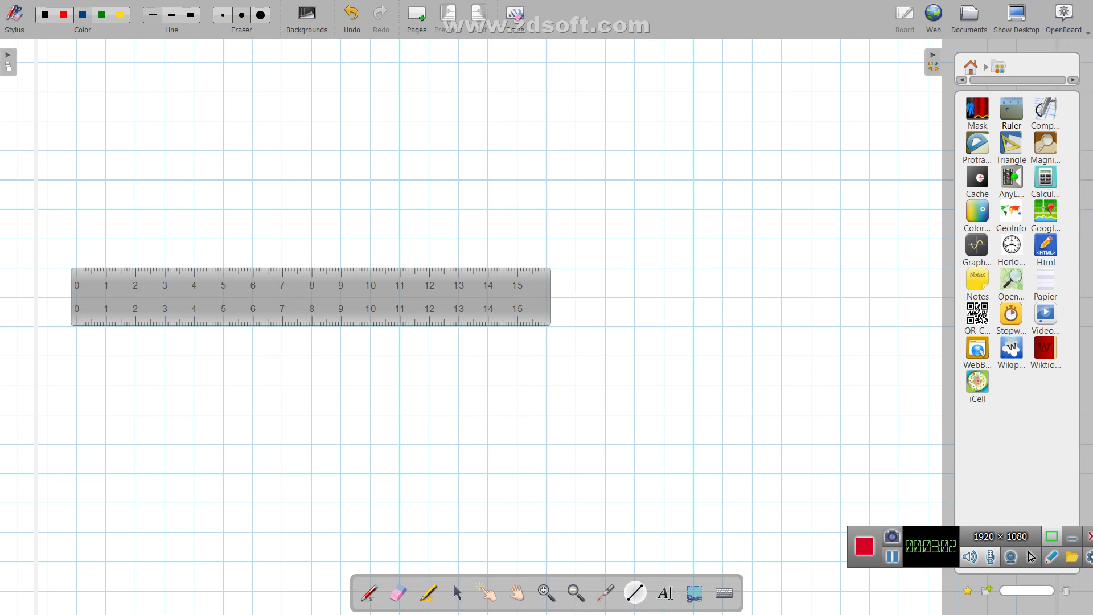
pyautogui.moveTo(77, 326); pyautogui.dragTo(336, 325)
pyautogui.click(1011, 114)
pyautogui.moveTo(1011, 114); pyautogui.dragTo(568, 149)
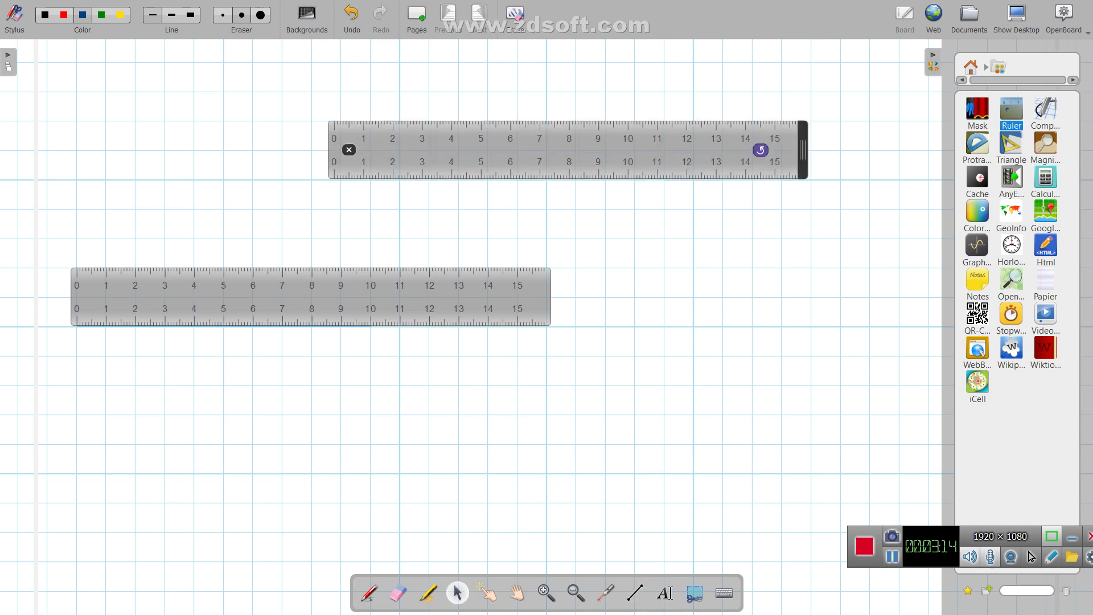
pyautogui.click(349, 149)
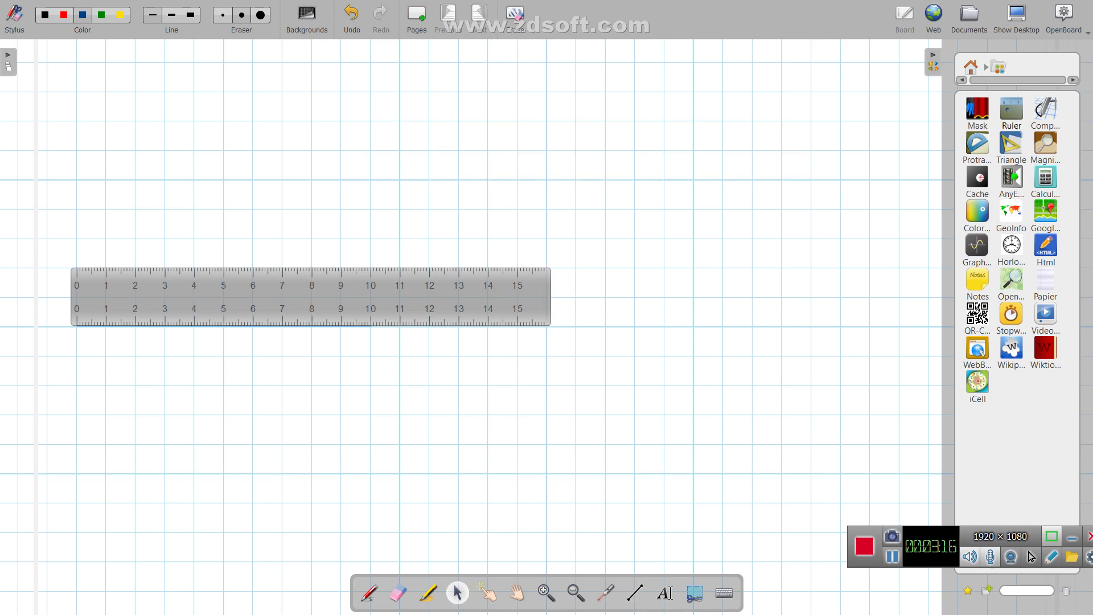
# Label the horizontal line's left end P and its right end S by hand.
pyautogui.click(369, 592)
pyautogui.moveTo(75, 332); pyautogui.dragTo(79, 342)
pyautogui.moveTo(370, 333); pyautogui.dragTo(369, 347)
# Lift the ruler off line PS, rotate it to a steep slant and set it aside well beyond S.
pyautogui.moveTo(1010, 114); pyautogui.dragTo(716, 151)
pyautogui.click(498, 150)
pyautogui.moveTo(311, 296); pyautogui.dragTo(329, 242)
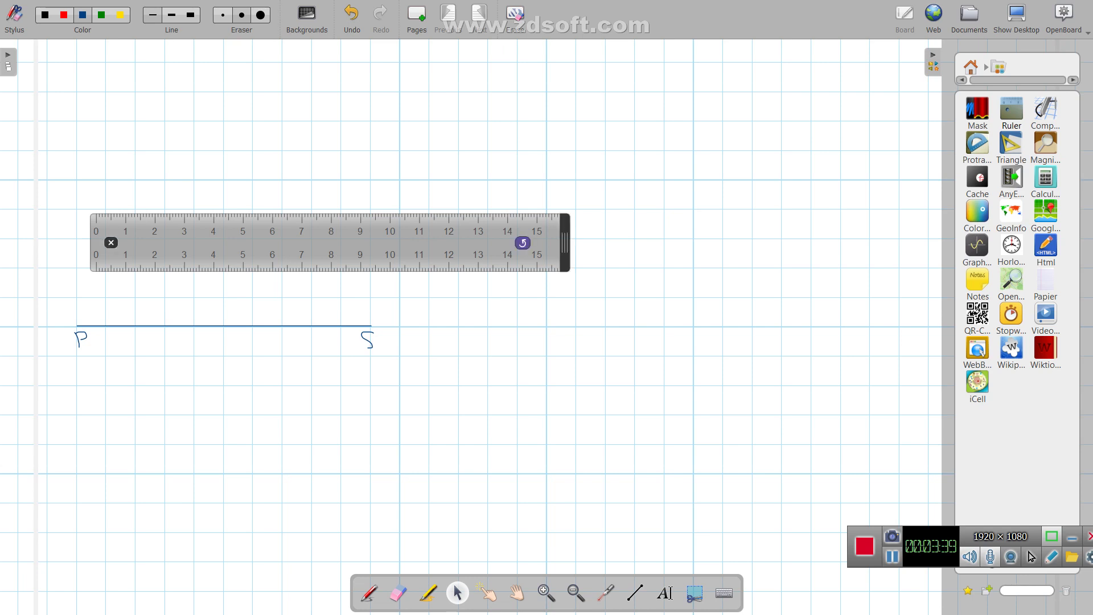
pyautogui.moveTo(523, 243); pyautogui.dragTo(165, 612)
pyautogui.moveTo(96, 369); pyautogui.dragTo(382, 227)
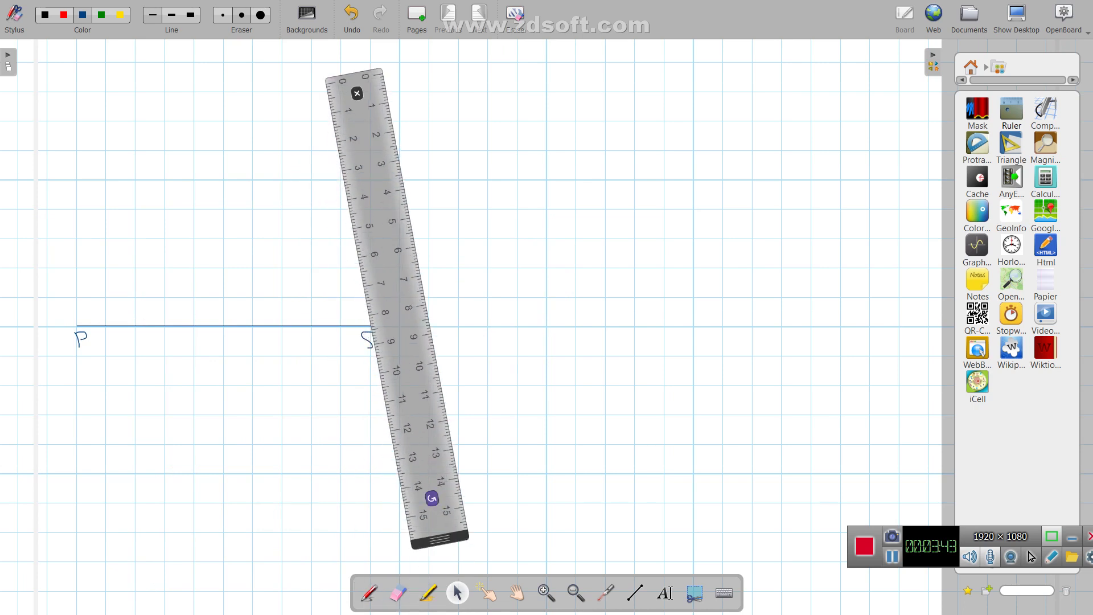
pyautogui.moveTo(432, 499); pyautogui.dragTo(214, 466)
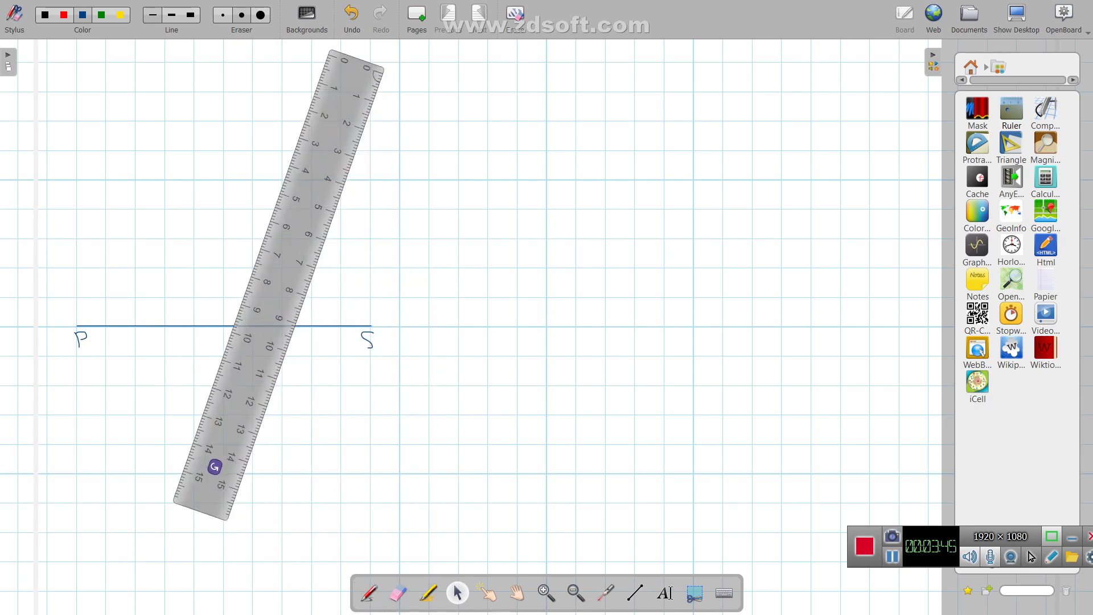
pyautogui.moveTo(278, 284); pyautogui.dragTo(657, 308)
# Place a protractor centred on P along PS and draw a straight line from P through the 60° mark.
pyautogui.moveTo(977, 145); pyautogui.dragTo(77, 273)
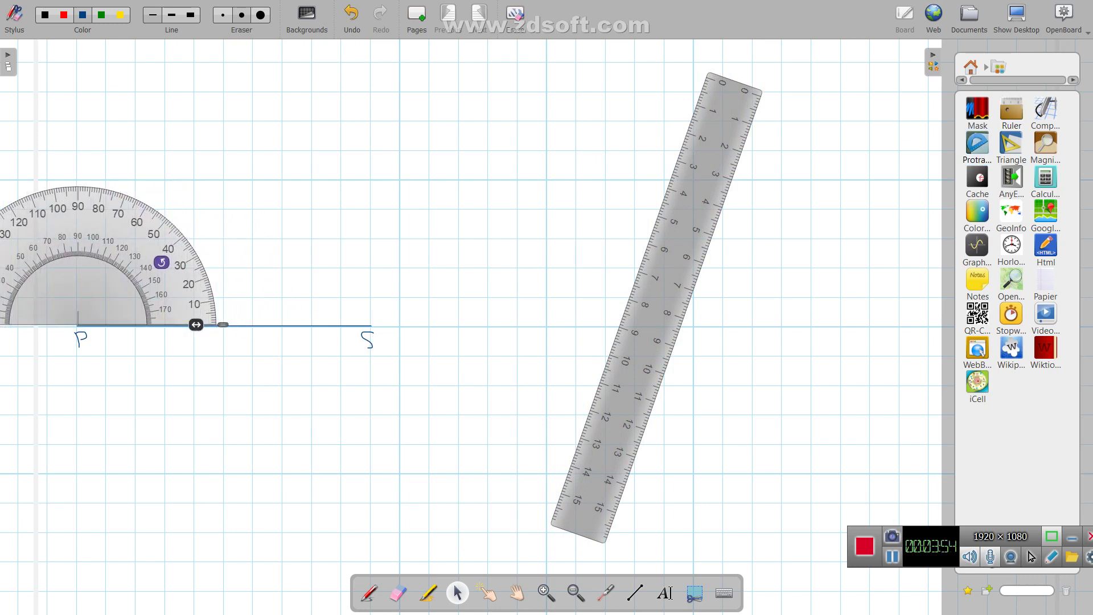
pyautogui.moveTo(78, 274); pyautogui.dragTo(75, 274)
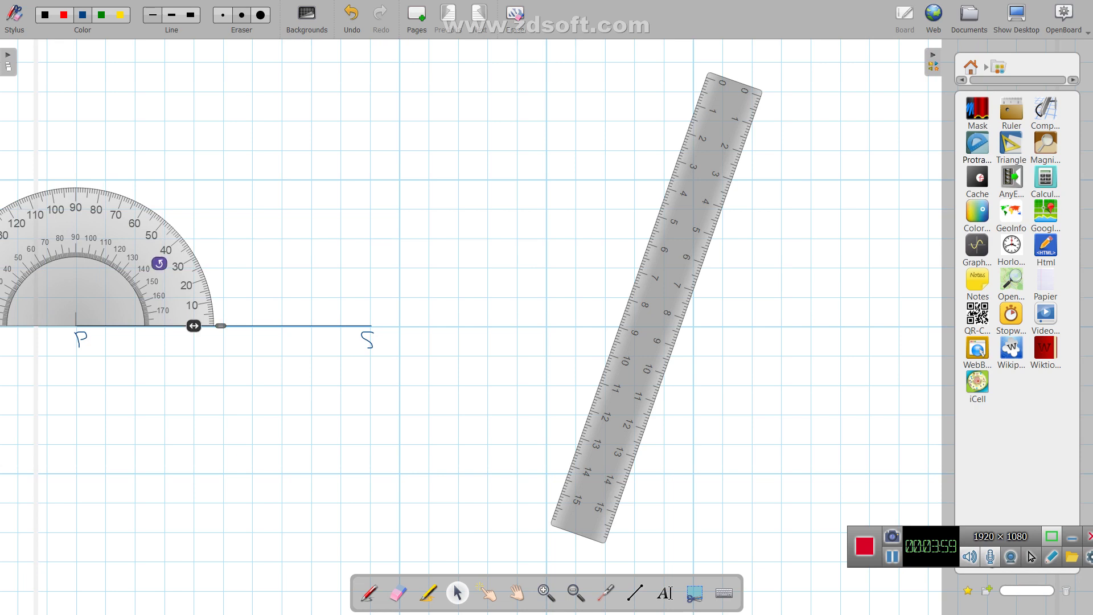
pyautogui.hotkey('ctrl', 'j')
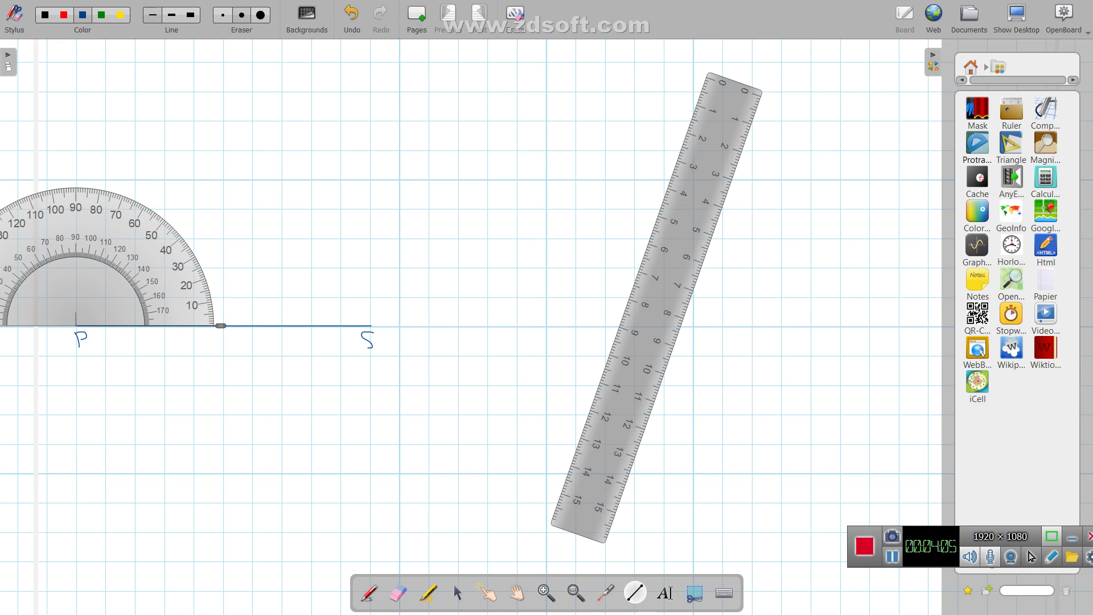
pyautogui.moveTo(76, 326)
pyautogui.mouseDown()
pyautogui.moveTo(150, 241)
pyautogui.moveTo(144, 208)
pyautogui.mouseUp()
# Move the protractor below the drawing so it clears the two lines.
pyautogui.click(1011, 109)
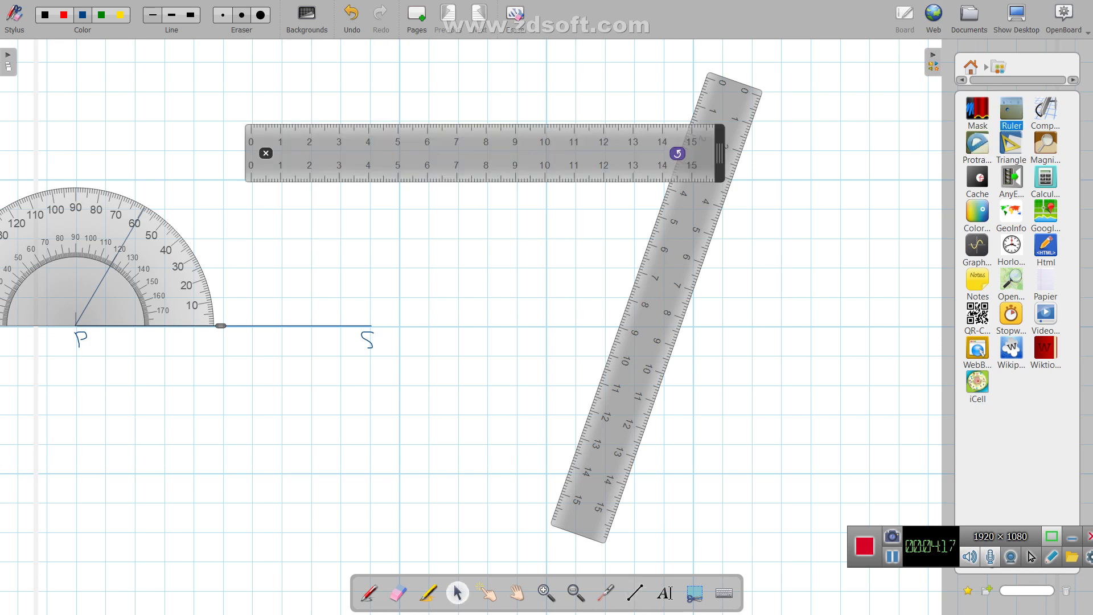
pyautogui.click(265, 153)
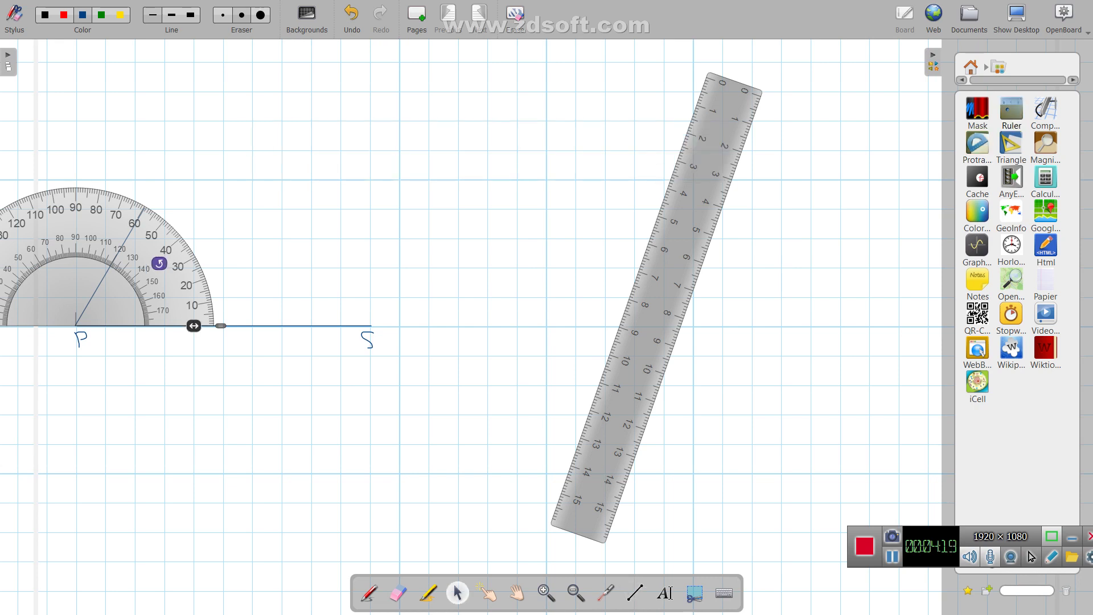
pyautogui.moveTo(114, 239)
pyautogui.mouseDown()
pyautogui.moveTo(165, 211)
pyautogui.moveTo(304, 440)
pyautogui.moveTo(159, 474)
pyautogui.mouseUp()
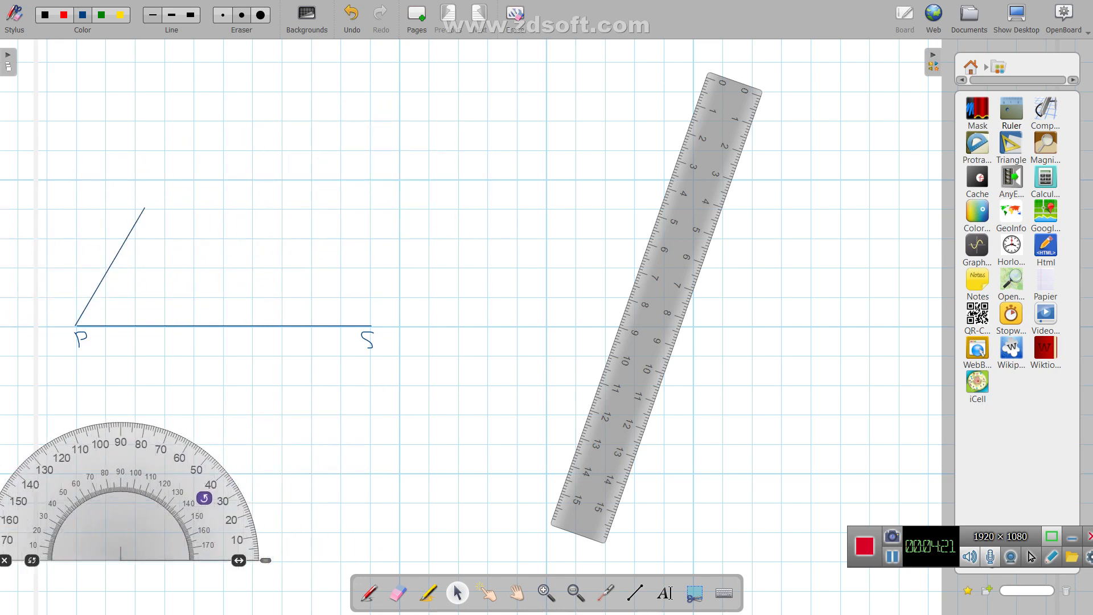
# Move the slanted ruler to P and rotate it so its edge runs along the 60° line.
pyautogui.moveTo(655, 307); pyautogui.dragTo(395, 285)
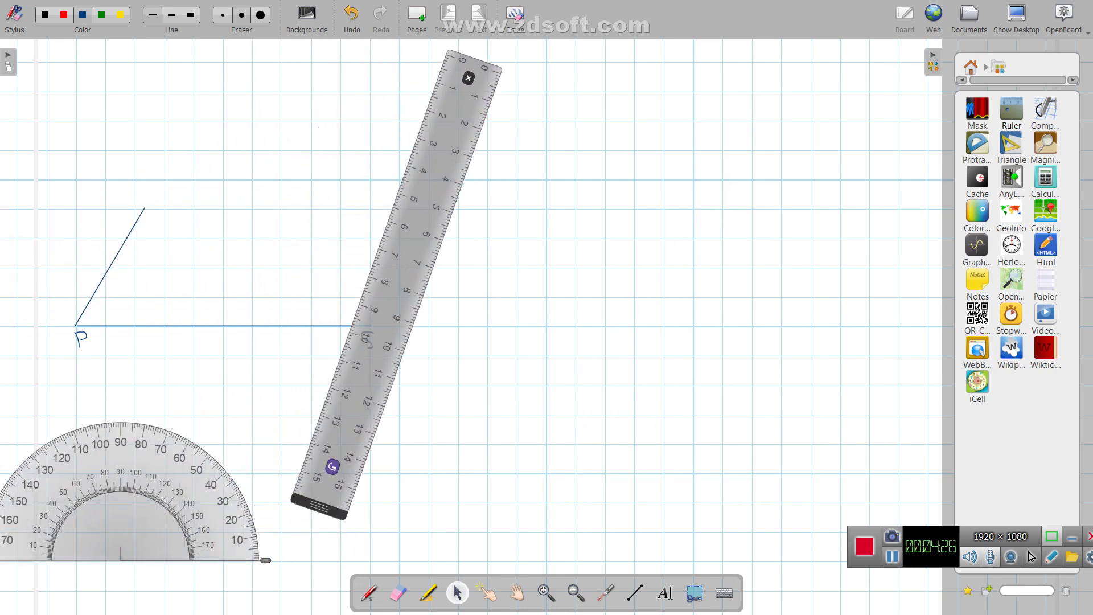
pyautogui.moveTo(333, 466); pyautogui.dragTo(226, 402)
pyautogui.moveTo(311, 285); pyautogui.dragTo(195, 216)
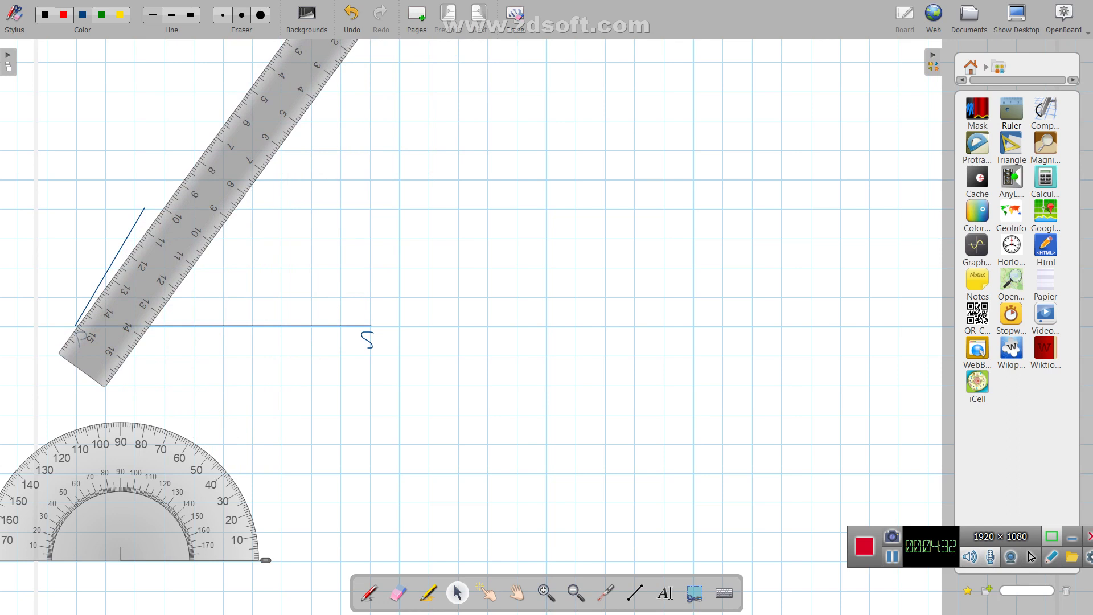
pyautogui.moveTo(225, 177); pyautogui.dragTo(223, 174)
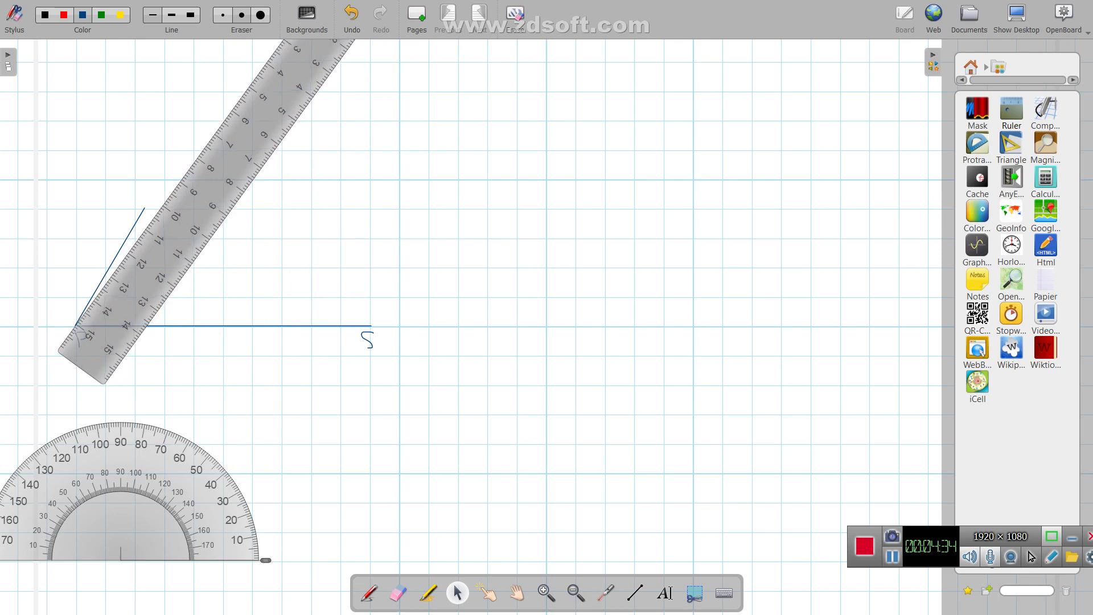
pyautogui.moveTo(107, 330)
pyautogui.mouseDown()
pyautogui.moveTo(130, 347)
pyautogui.moveTo(106, 341)
pyautogui.moveTo(117, 332)
pyautogui.moveTo(80, 335)
pyautogui.moveTo(115, 335)
pyautogui.moveTo(100, 336)
pyautogui.mouseUp()
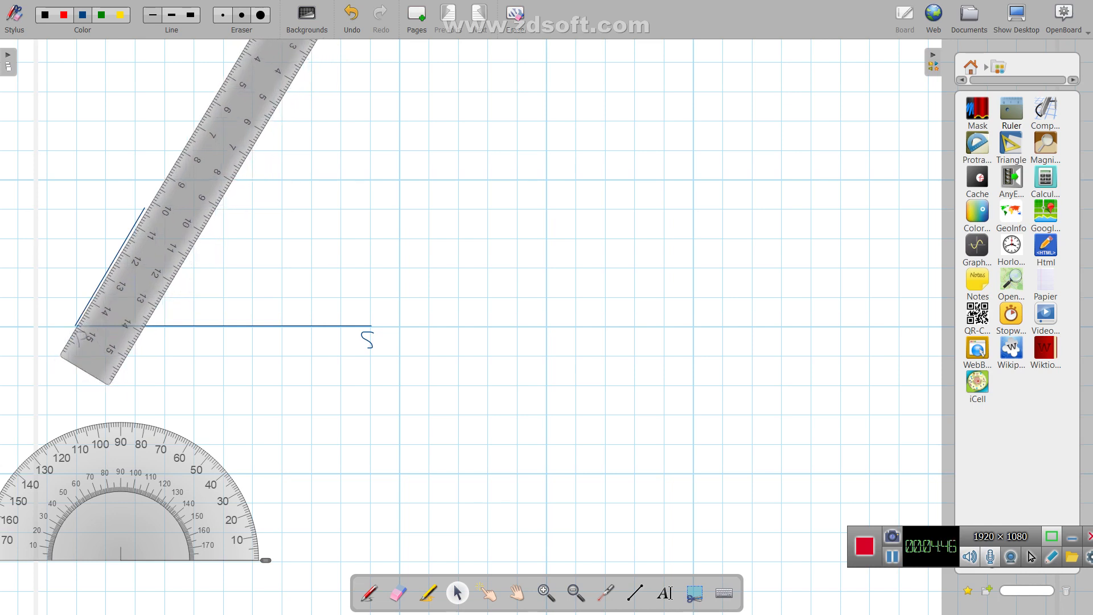
pyautogui.moveTo(109, 330)
# Shorten the 60° line by erasing its upper end against the ruler's scale, and remove the ruler from the board.
pyautogui.hotkey('ctrl', 'i')
pyautogui.click(398, 593)
pyautogui.moveTo(147, 209); pyautogui.dragTo(124, 244)
pyautogui.click(1011, 114)
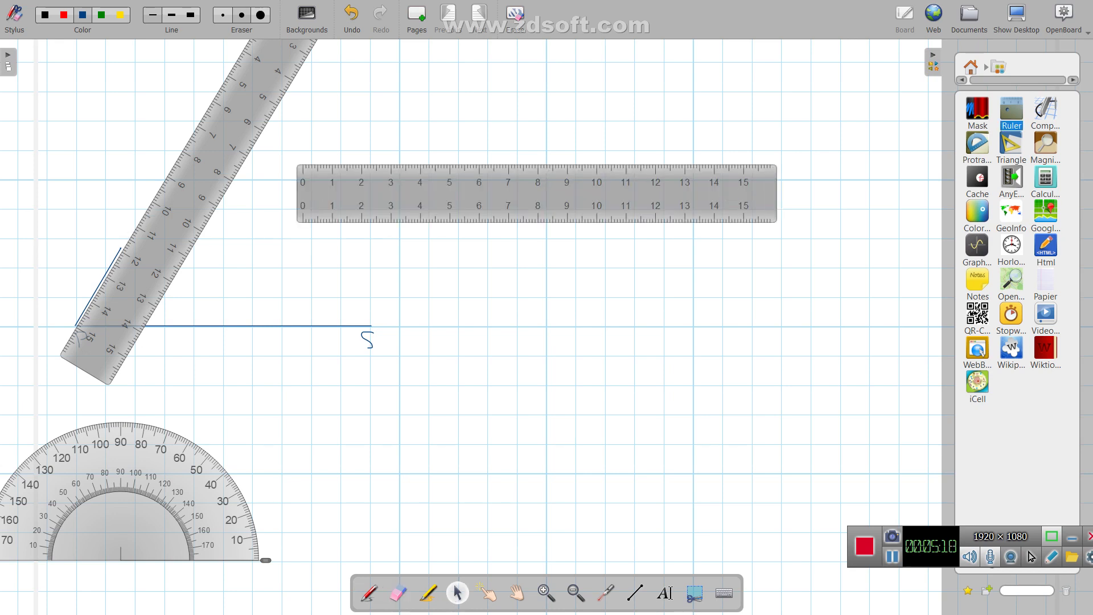
pyautogui.click(317, 193)
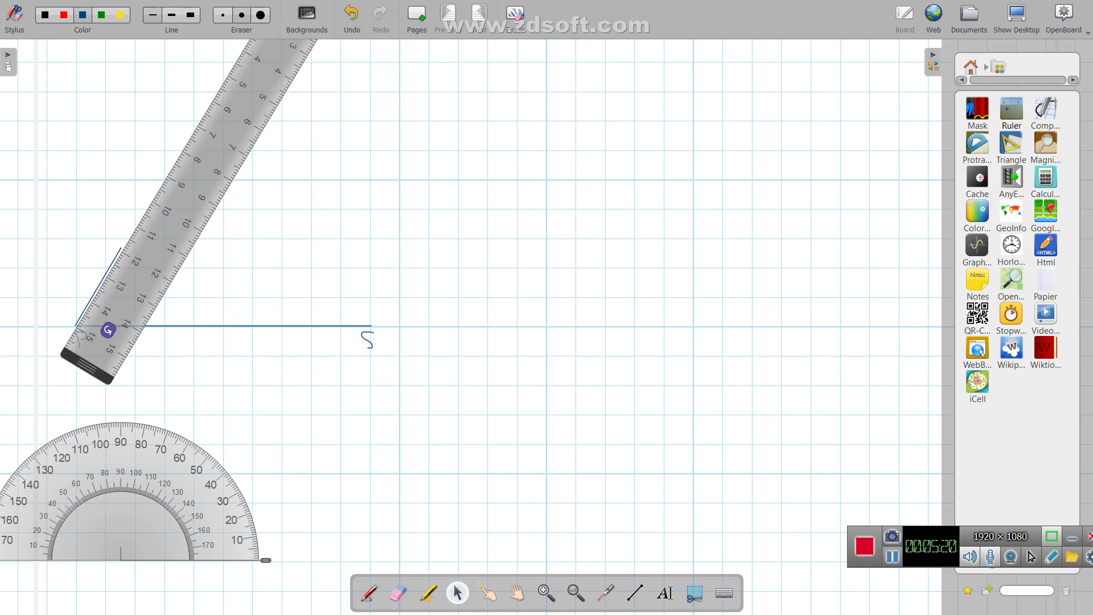
pyautogui.moveTo(182, 205); pyautogui.dragTo(472, 373)
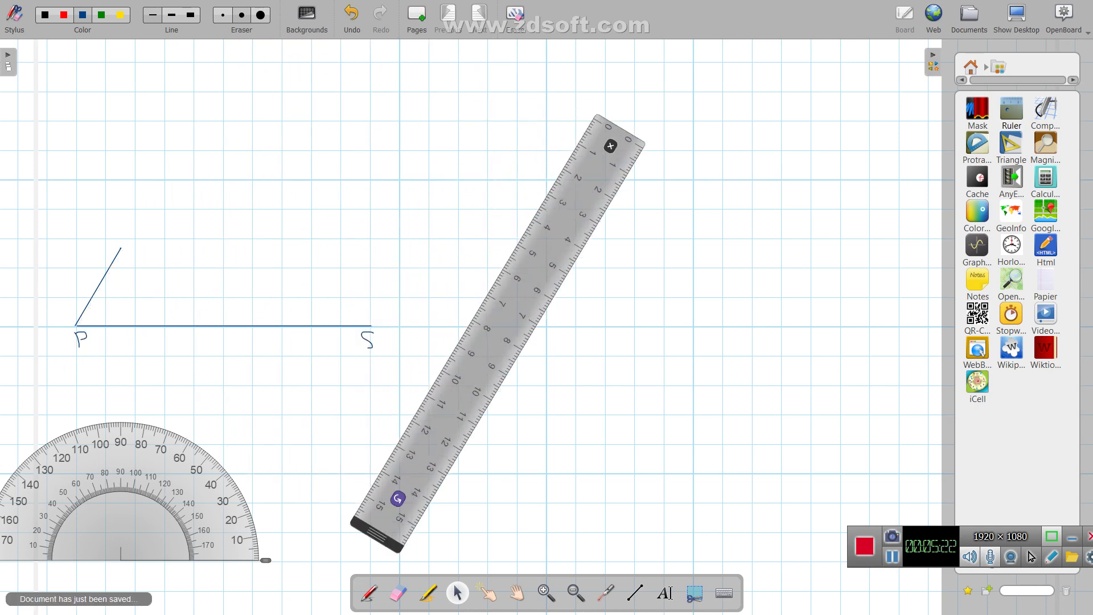
pyautogui.click(398, 498)
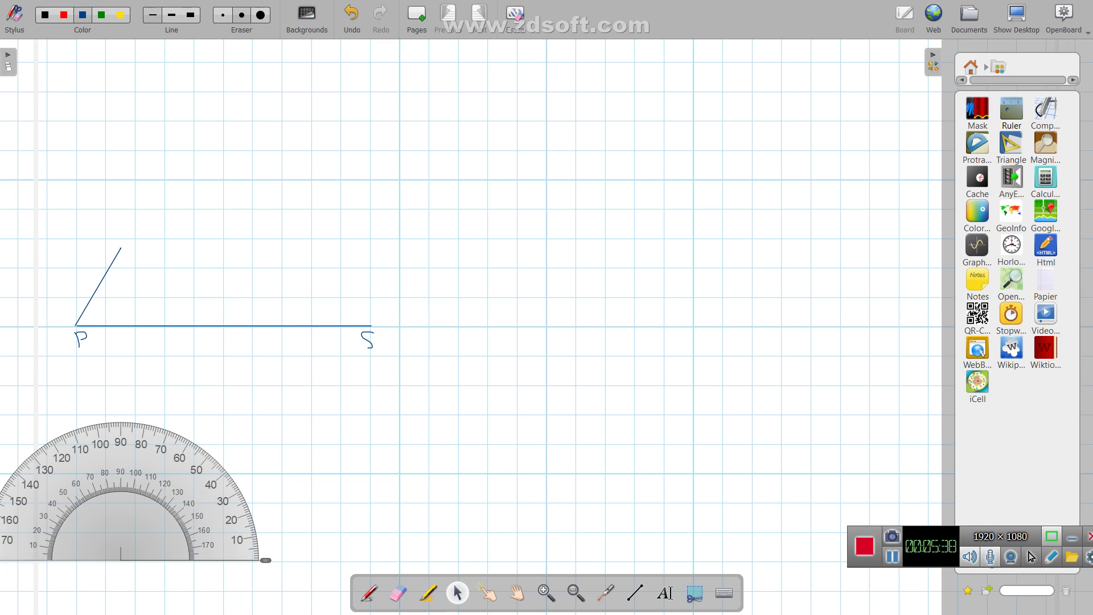
# Label the upper end of the inclined line q by hand.
pyautogui.hotkey('ctrl', '1')
pyautogui.moveTo(107, 237); pyautogui.dragTo(113, 249)
pyautogui.click(892, 557)
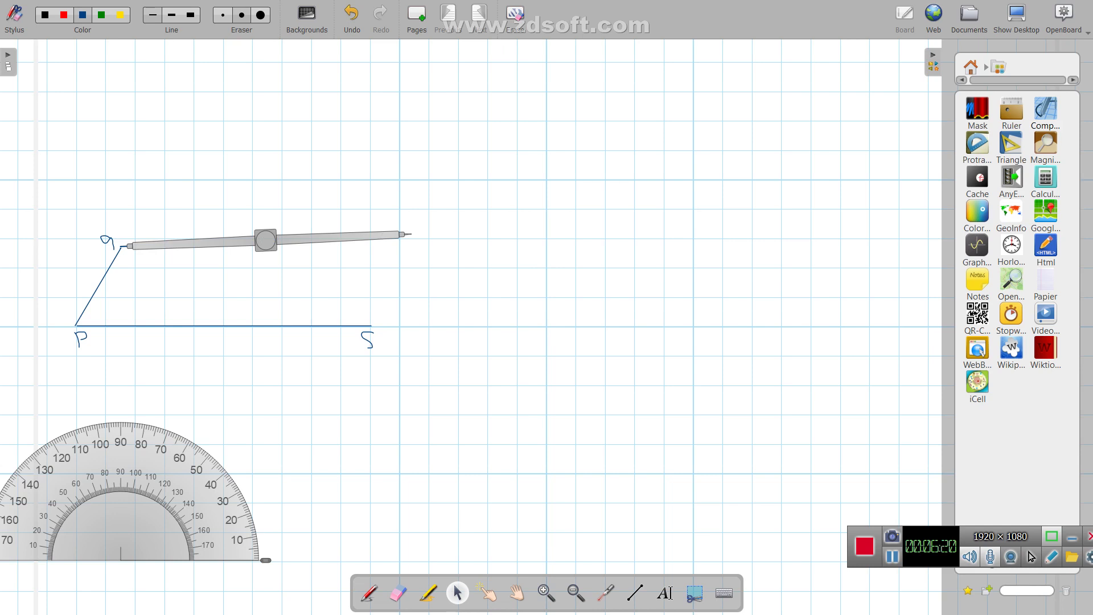
# Switch to PDF Annotator to check the link lengths given in Example 8, and return to the OpenBoard page.
pyautogui.click(1063, 17)
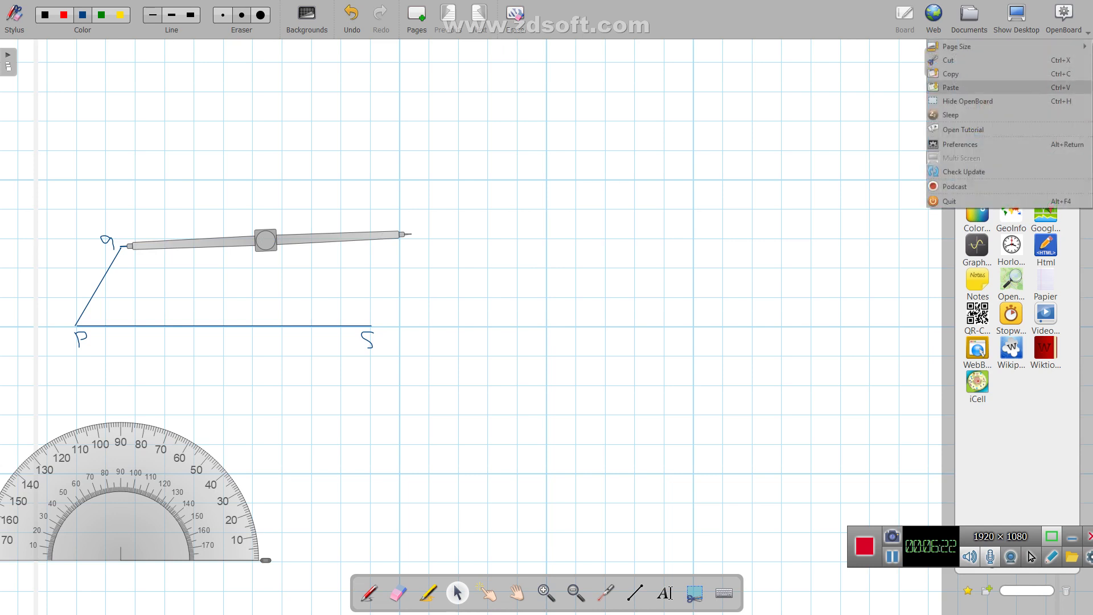
pyautogui.click(967, 100)
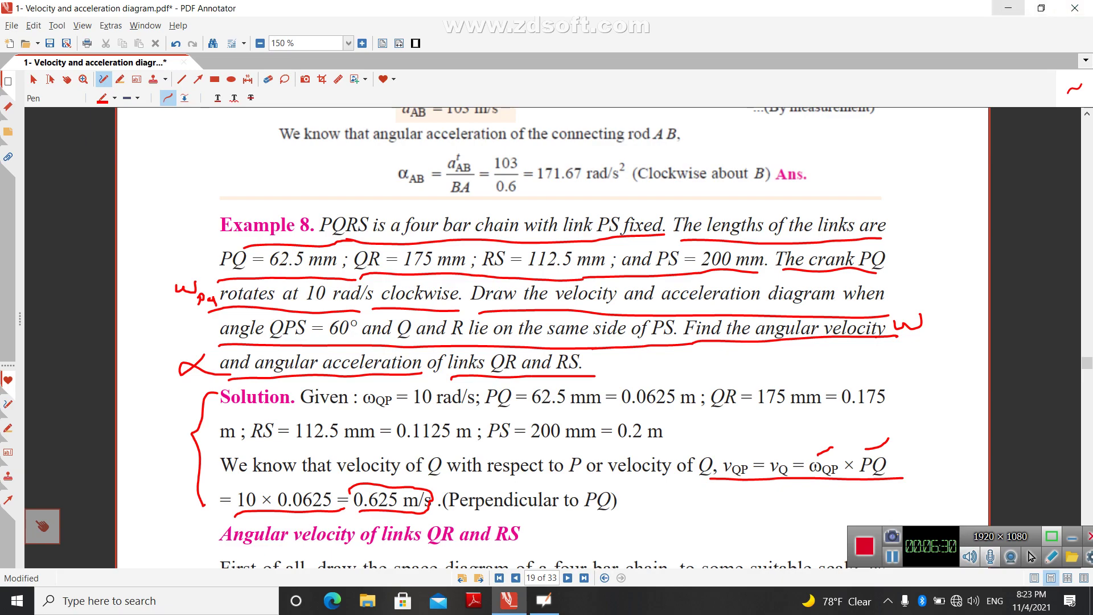
pyautogui.click(1008, 8)
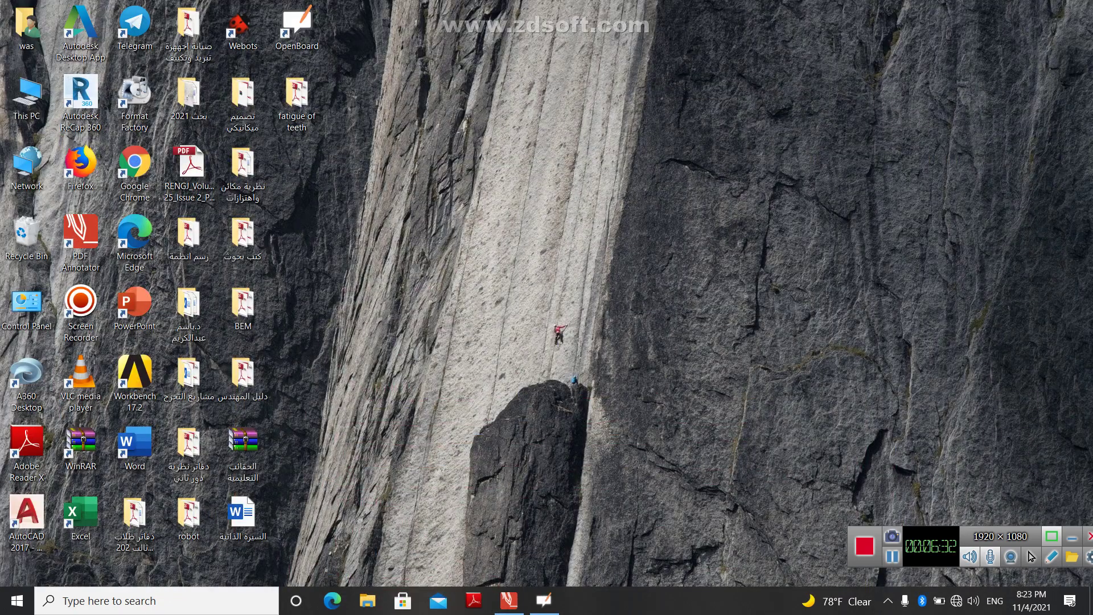
pyautogui.click(544, 600)
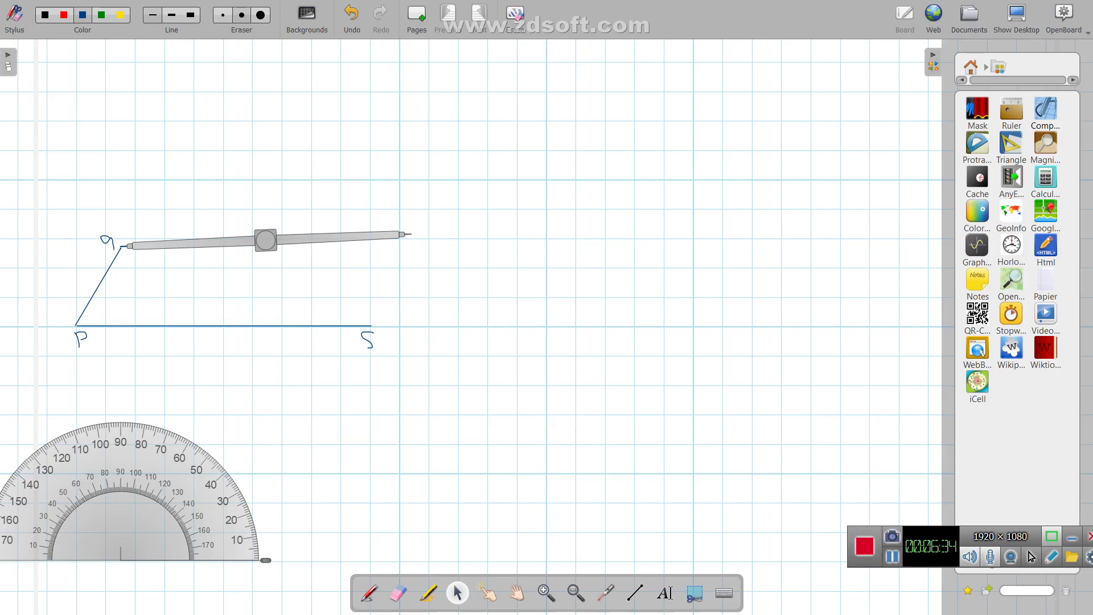
# Place the compass needle on point q and set the compass opening to 8.7 cm.
pyautogui.moveTo(140, 245); pyautogui.dragTo(176, 243)
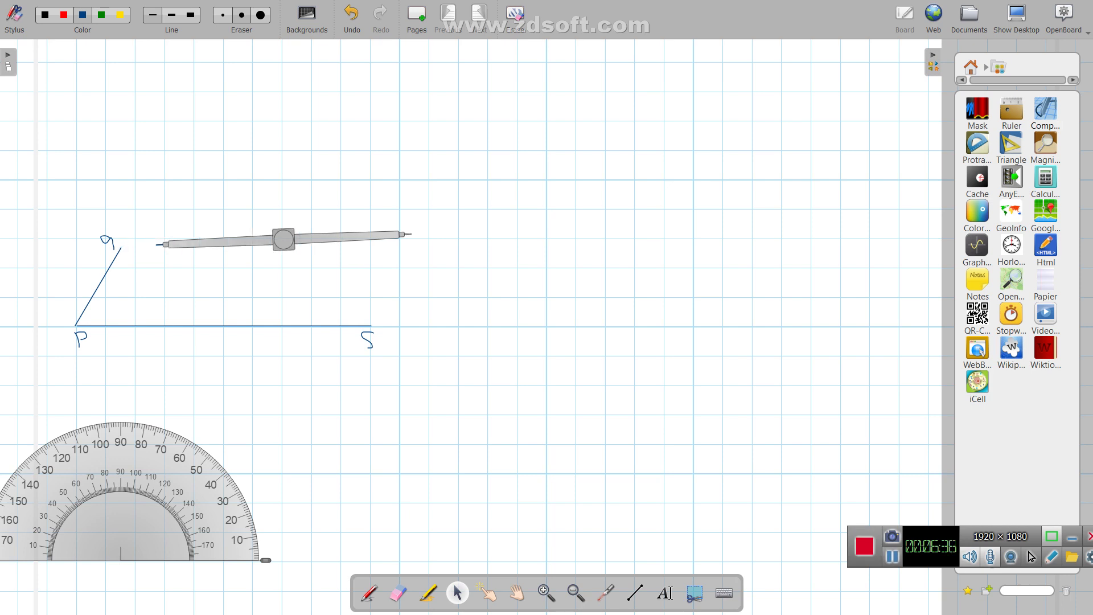
pyautogui.moveTo(283, 239)
pyautogui.moveTo(283, 239); pyautogui.dragTo(247, 241)
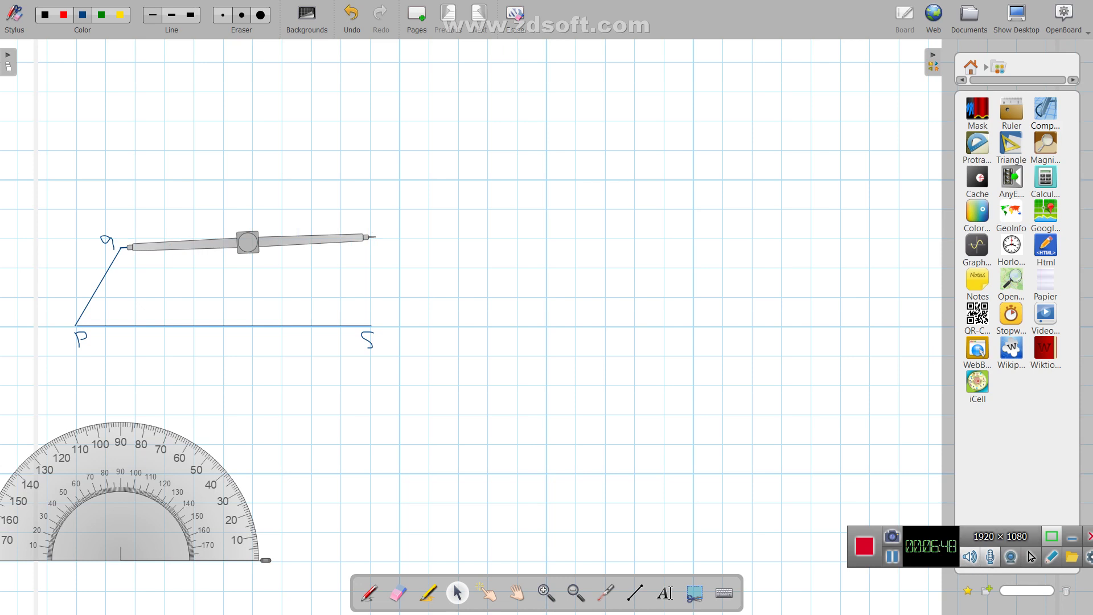
pyautogui.moveTo(373, 234); pyautogui.dragTo(376, 237)
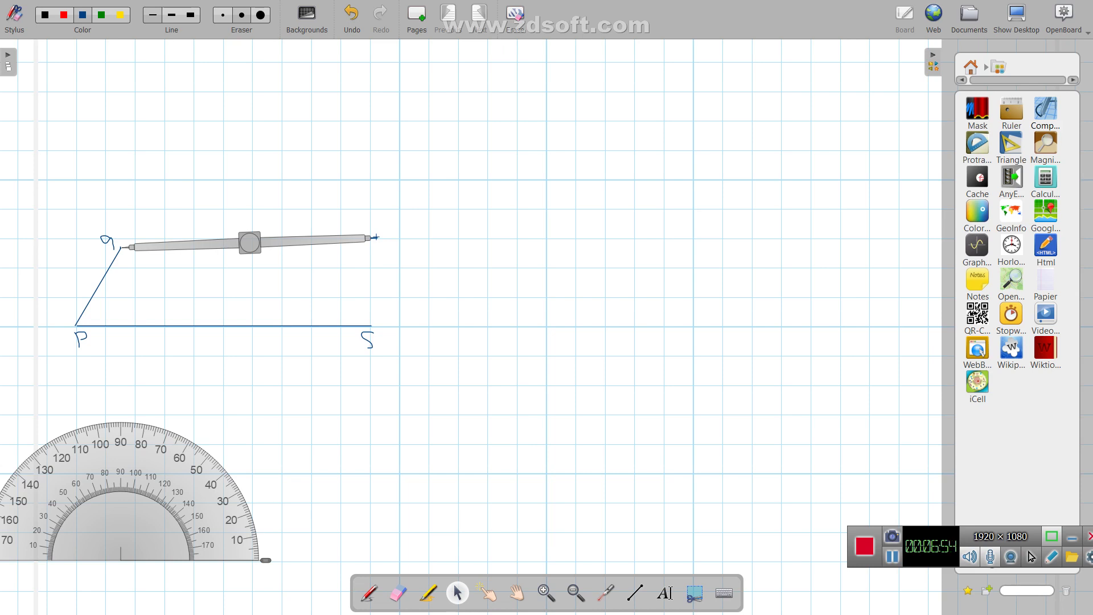
# Swing the compass about q to draw an 8.7 cm radius arc above S.
pyautogui.click(487, 593)
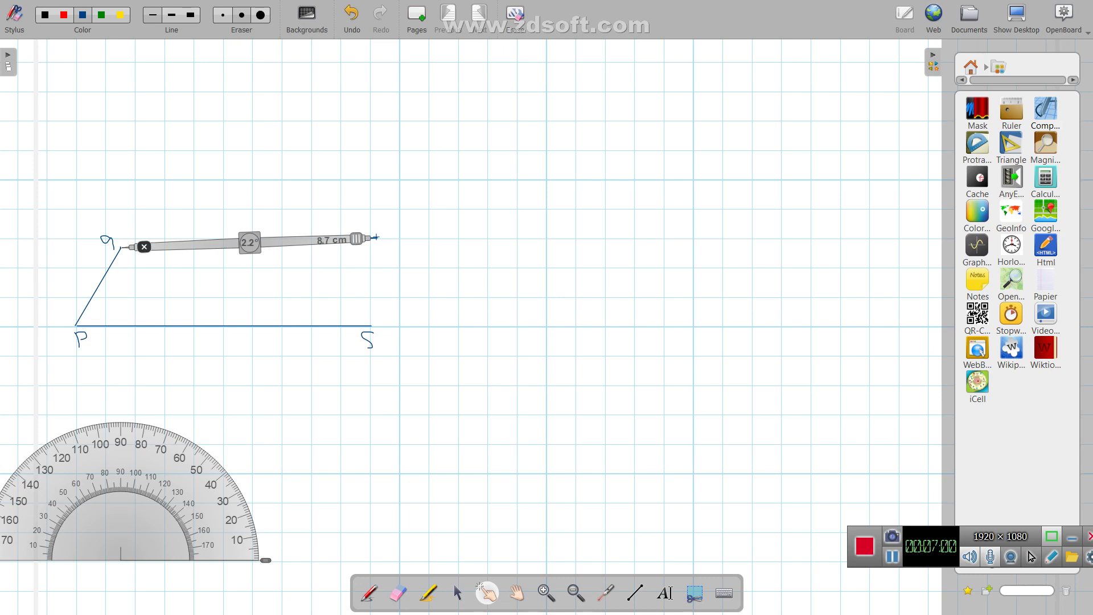
pyautogui.moveTo(356, 239)
pyautogui.mouseDown()
pyautogui.moveTo(355, 261)
pyautogui.moveTo(359, 214)
pyautogui.moveTo(359, 257)
pyautogui.mouseUp()
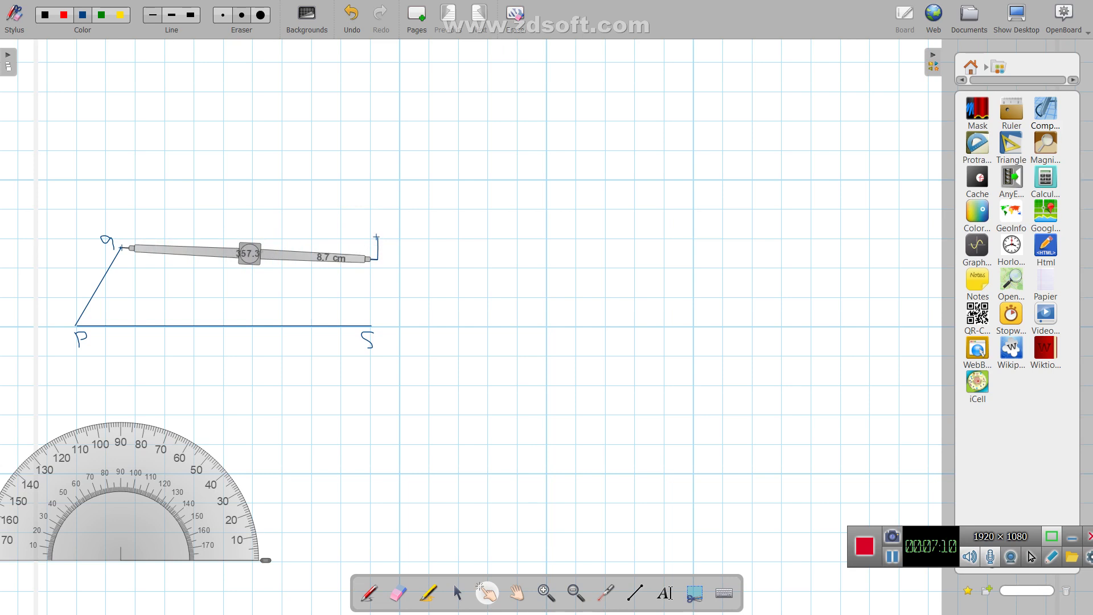
pyautogui.moveTo(194, 251); pyautogui.dragTo(199, 240)
pyautogui.moveTo(312, 245)
pyautogui.mouseDown()
pyautogui.moveTo(306, 256)
pyautogui.moveTo(355, 247)
pyautogui.moveTo(344, 173)
pyautogui.mouseUp()
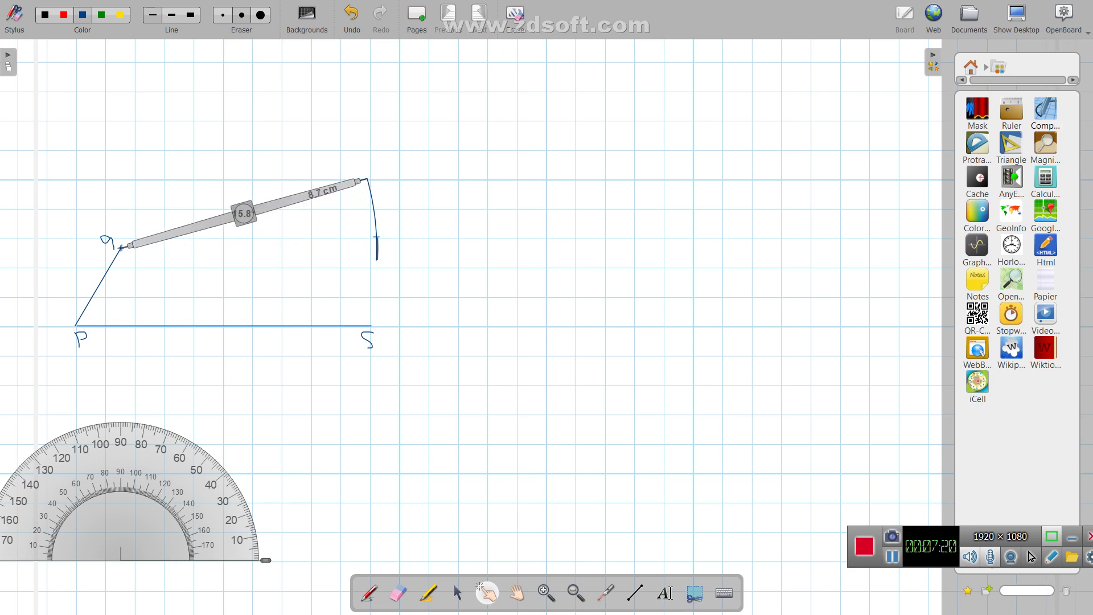
# Move the compass needle to point S and shorten the compass opening below 8.7 cm.
pyautogui.moveTo(296, 198); pyautogui.dragTo(554, 276)
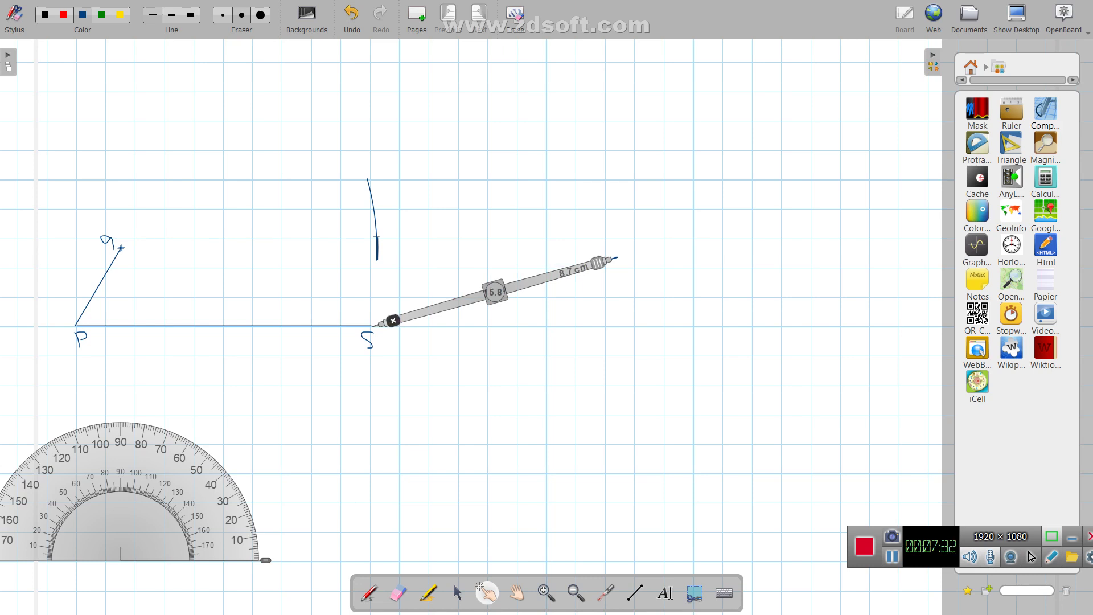
pyautogui.moveTo(441, 307); pyautogui.dragTo(494, 291)
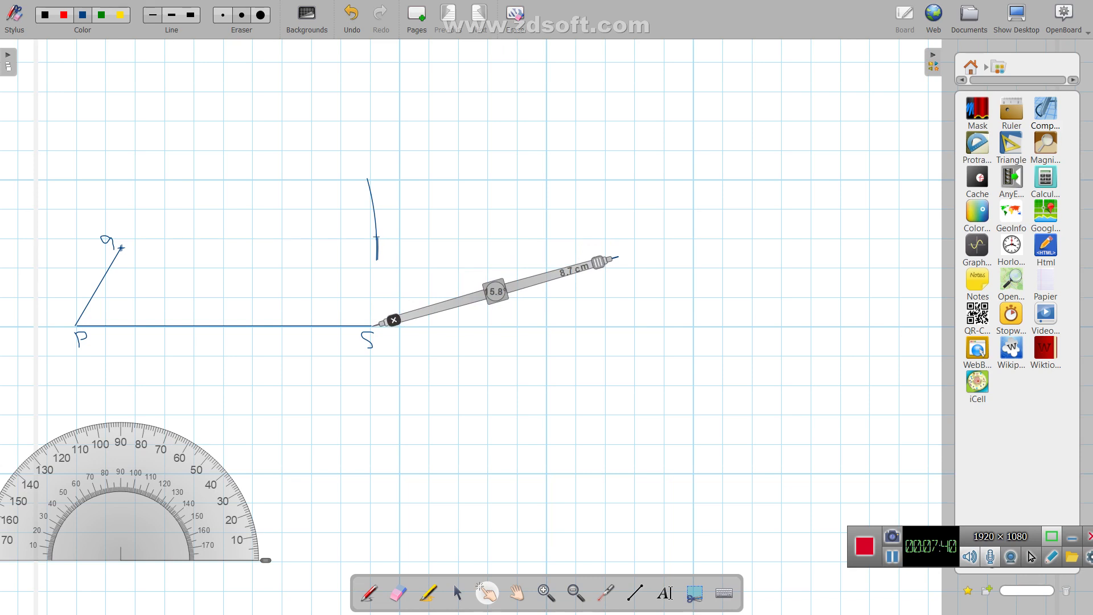
pyautogui.moveTo(597, 263); pyautogui.dragTo(551, 276)
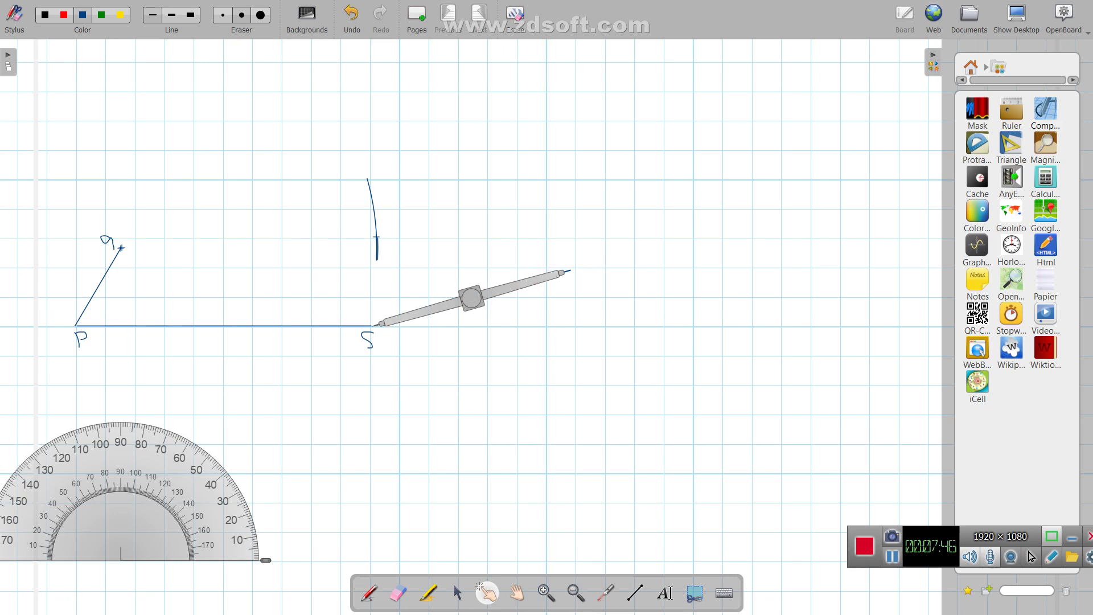
# Switch to PDF Annotator to check the length of link RS in Example 8, and return to the OpenBoard page.
pyautogui.click(1063, 19)
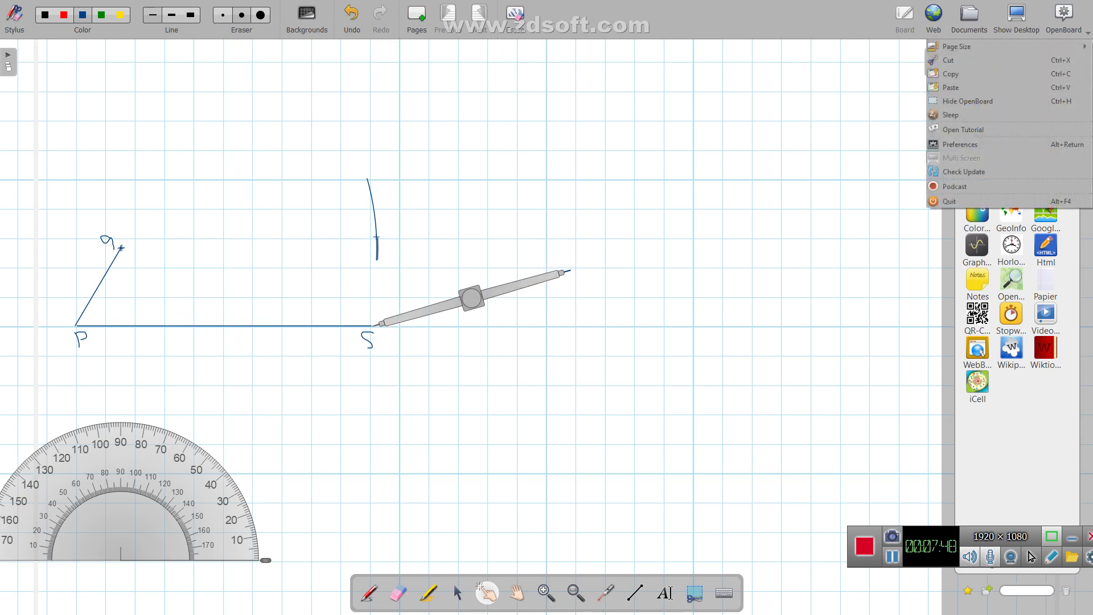
pyautogui.click(967, 101)
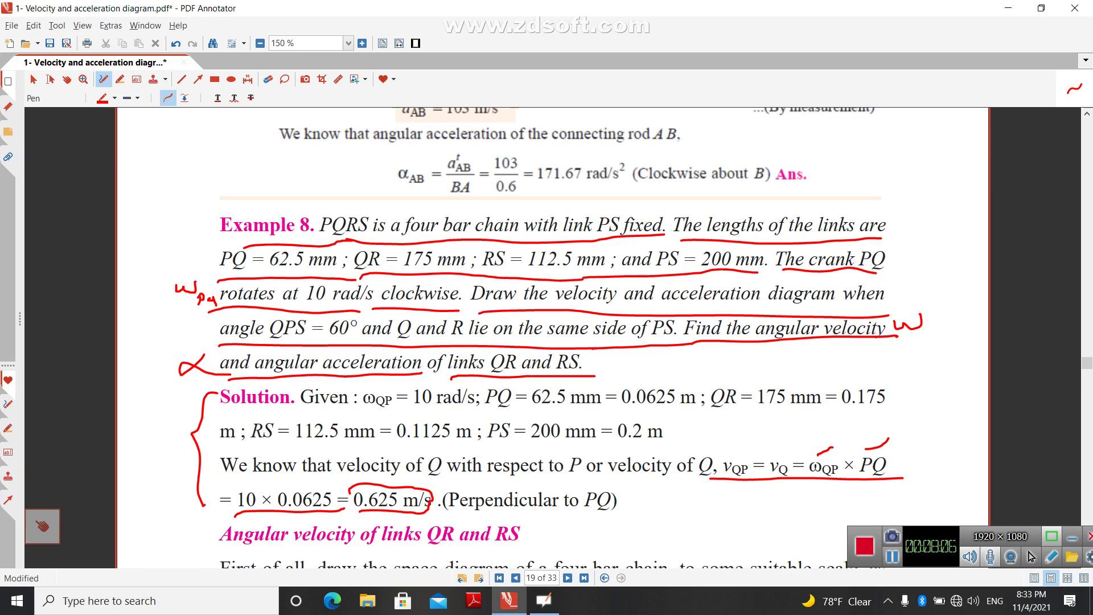
pyautogui.click(544, 599)
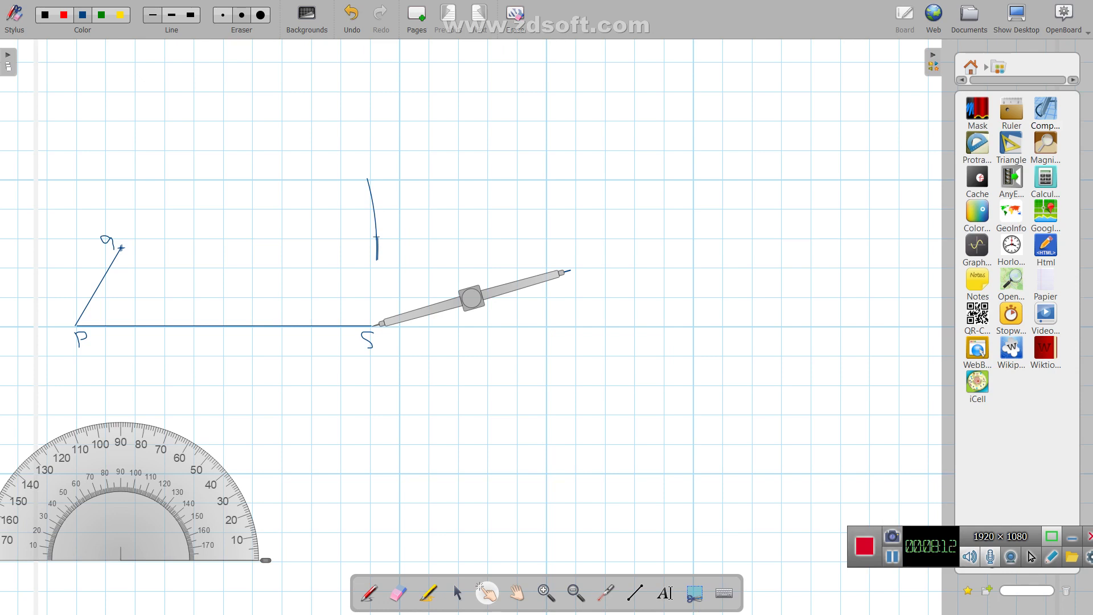
# Shorten the compass opening further to the scaled RS length and swing a wide arc about S, passing above the q-centred arc.
pyautogui.moveTo(472, 297)
pyautogui.moveTo(550, 276); pyautogui.dragTo(511, 287)
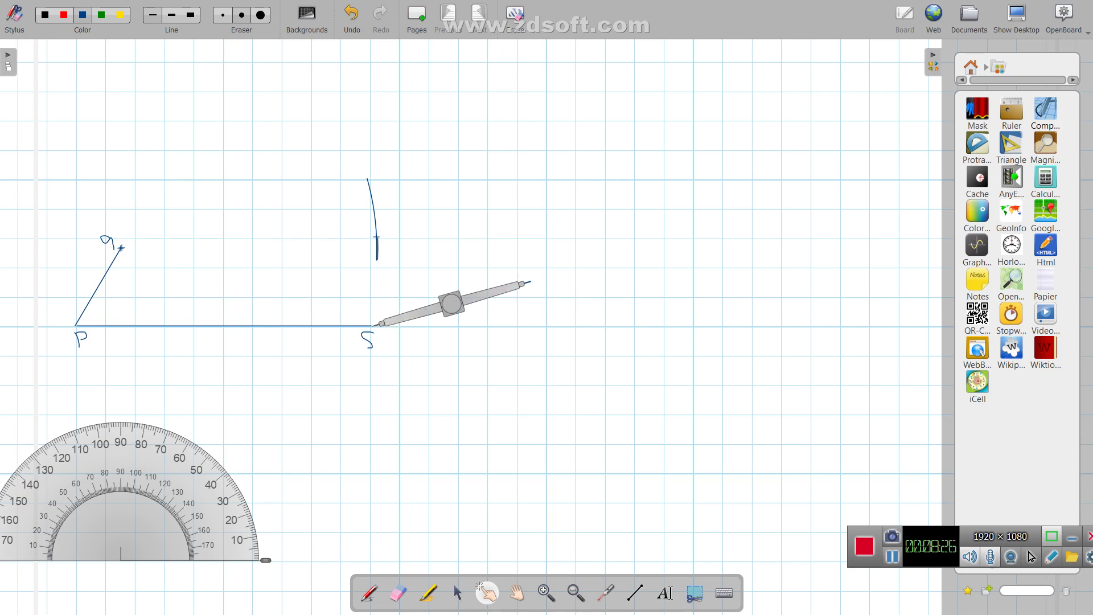
pyautogui.moveTo(511, 286)
pyautogui.mouseDown()
pyautogui.moveTo(439, 198)
pyautogui.moveTo(403, 185)
pyautogui.moveTo(325, 188)
pyautogui.mouseUp()
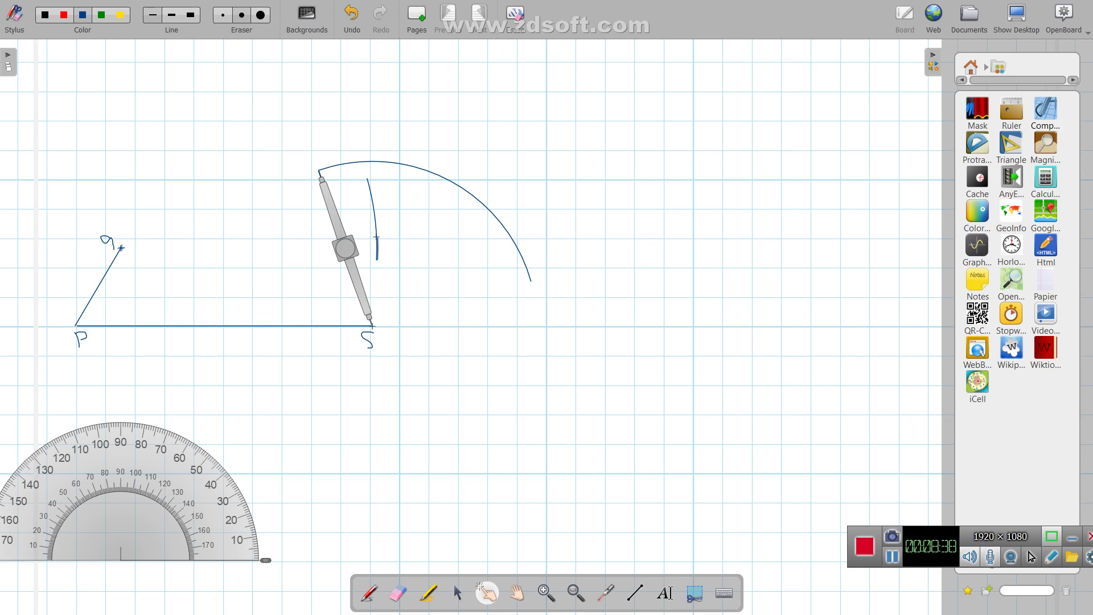
# Extend the 8.7 cm arc about q until it crosses the S-centred arc, and move the compass clear of the diagram.
pyautogui.moveTo(345, 248)
pyautogui.mouseDown()
pyautogui.moveTo(219, 220)
pyautogui.moveTo(158, 178)
pyautogui.moveTo(105, 165)
pyautogui.moveTo(94, 173)
pyautogui.mouseUp()
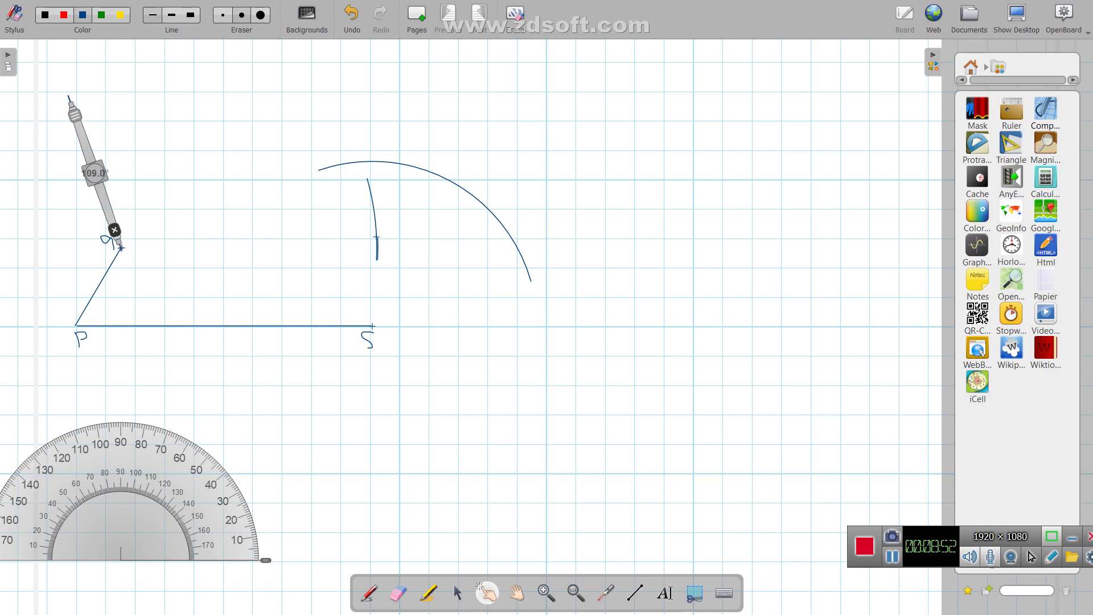
pyautogui.moveTo(75, 116)
pyautogui.mouseDown()
pyautogui.moveTo(200, 130)
pyautogui.moveTo(251, 193)
pyautogui.moveTo(279, 253)
pyautogui.mouseUp()
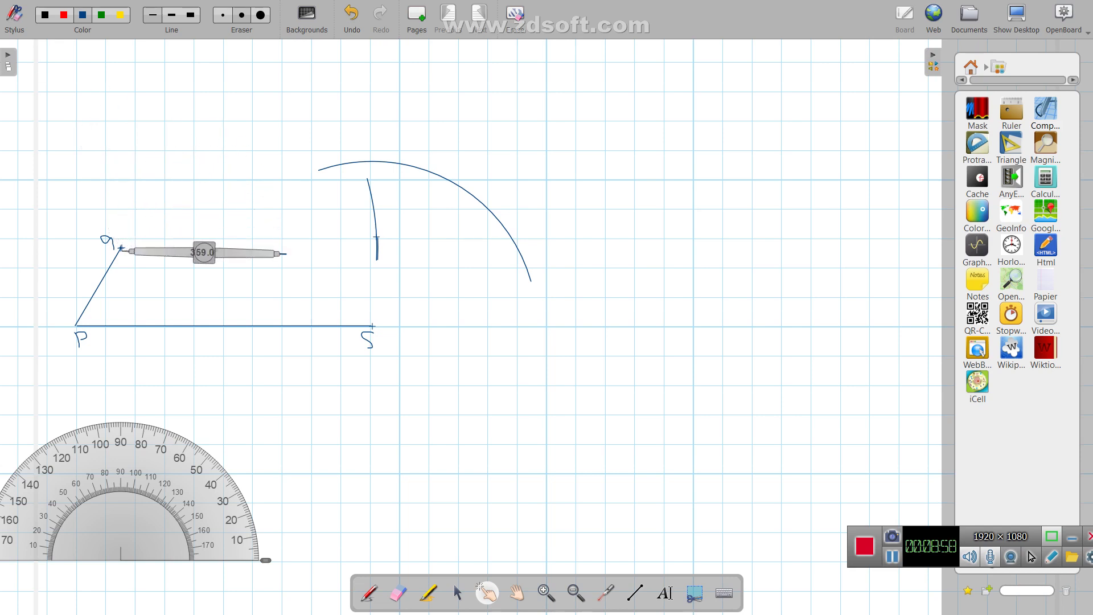
pyautogui.moveTo(204, 252)
pyautogui.mouseDown()
pyautogui.moveTo(358, 252)
pyautogui.moveTo(338, 165)
pyautogui.mouseUp()
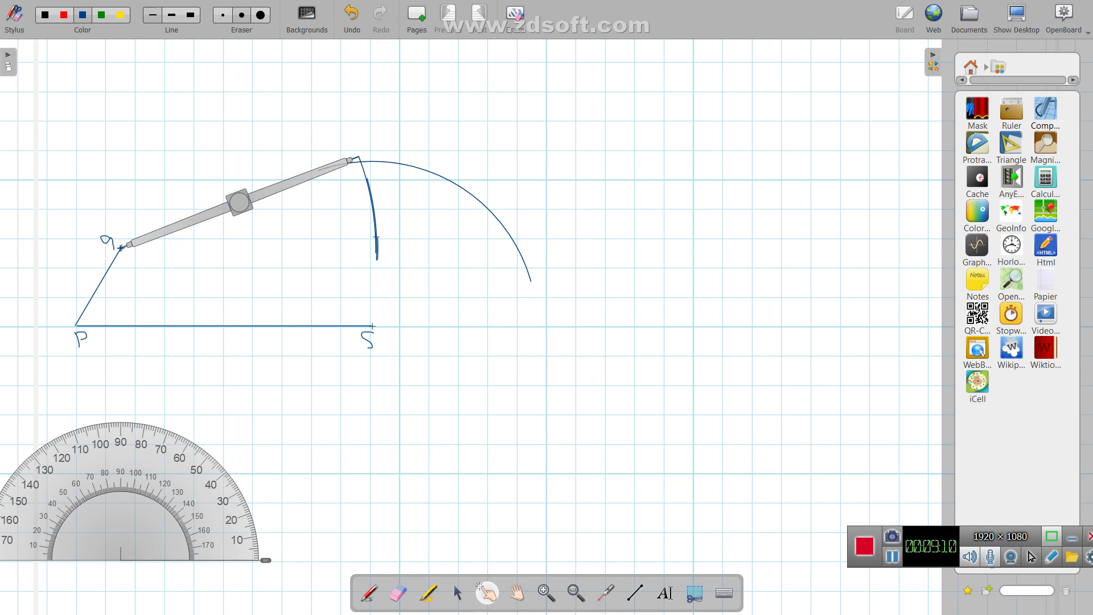
pyautogui.moveTo(239, 202)
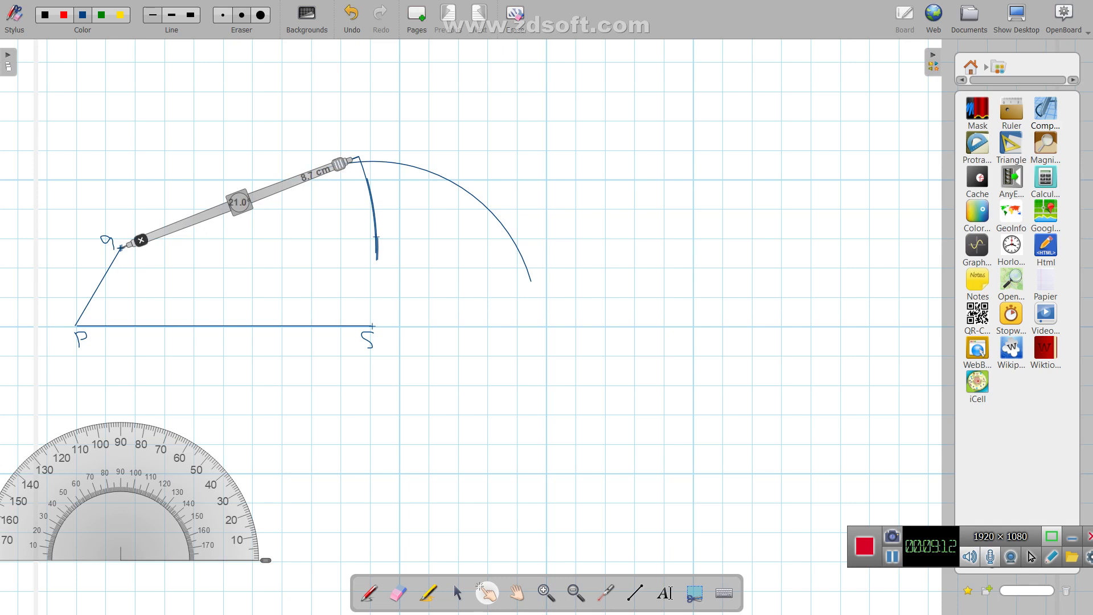
pyautogui.moveTo(239, 202); pyautogui.dragTo(204, 157)
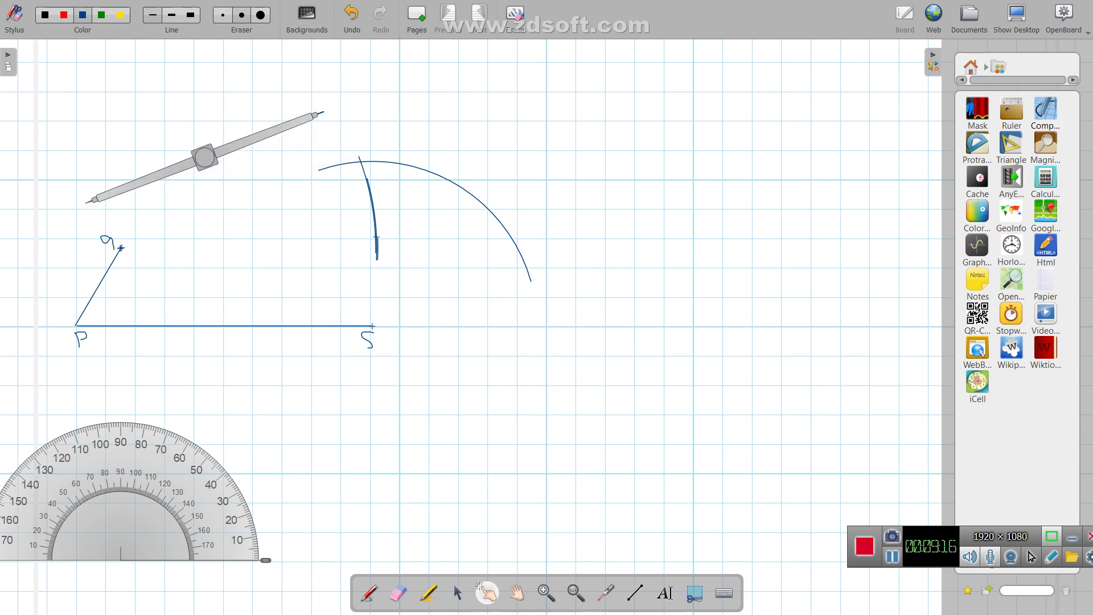
# Draw straight lines from q and from S to the intersection of the two arcs.
pyautogui.click(635, 593)
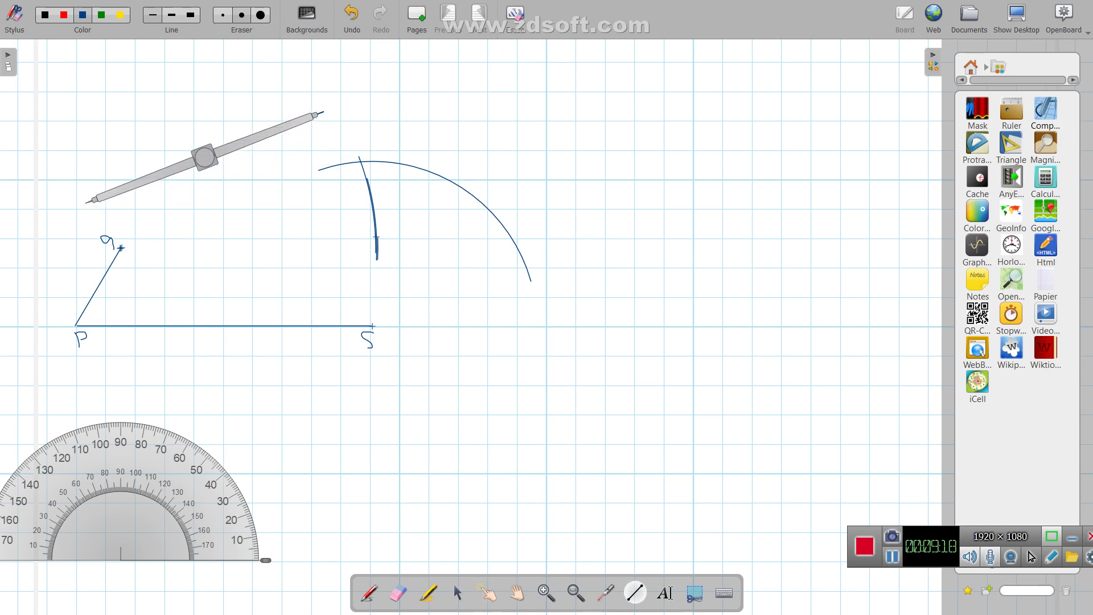
pyautogui.moveTo(120, 247); pyautogui.dragTo(145, 239)
pyautogui.moveTo(311, 185); pyautogui.dragTo(363, 162)
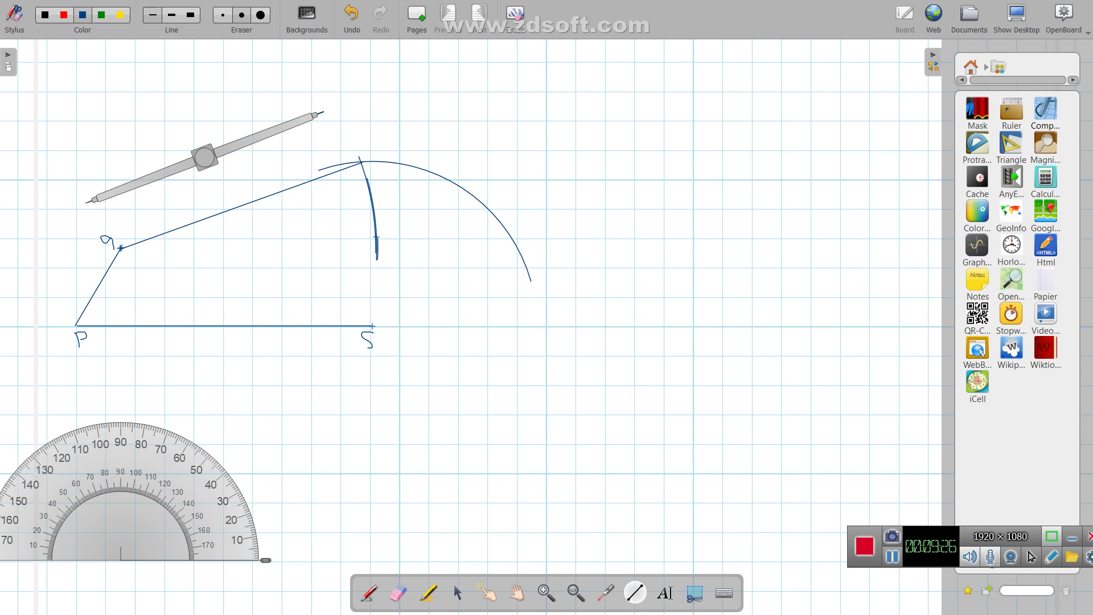
pyautogui.moveTo(372, 326); pyautogui.dragTo(361, 163)
# Erase both construction arcs around the new joint.
pyautogui.click(398, 592)
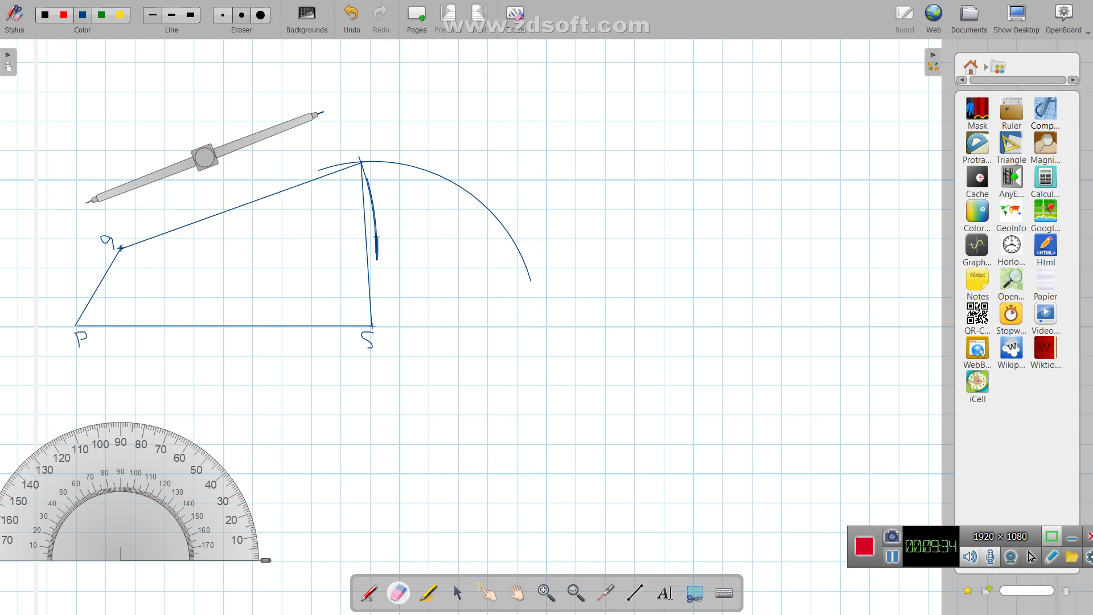
pyautogui.moveTo(378, 260); pyautogui.dragTo(362, 166)
pyautogui.moveTo(538, 283)
pyautogui.mouseDown()
pyautogui.moveTo(469, 190)
pyautogui.moveTo(404, 163)
pyautogui.moveTo(332, 164)
pyautogui.moveTo(358, 161)
pyautogui.mouseUp()
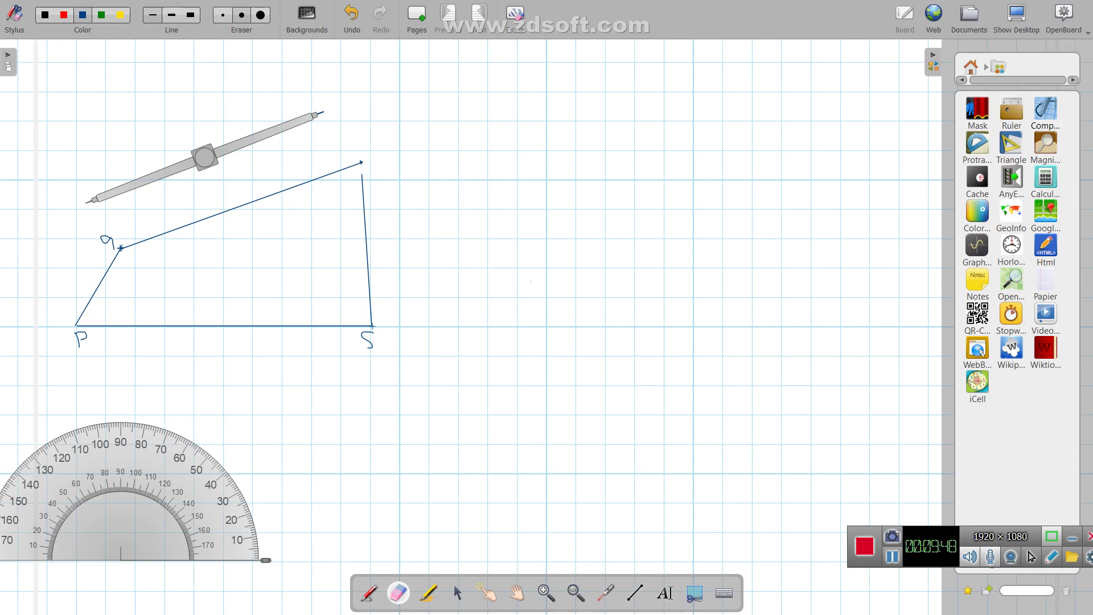
# Redraw the line from S up to the arc intersection to close the gap left by erasing.
pyautogui.hotkey('ctrl', 'j')
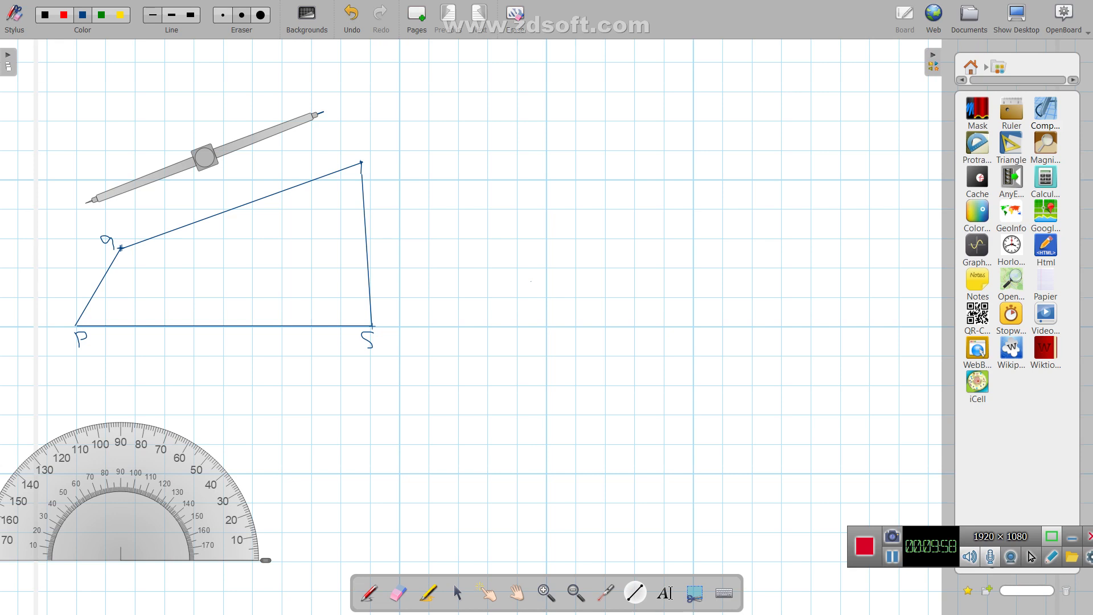
pyautogui.click(398, 593)
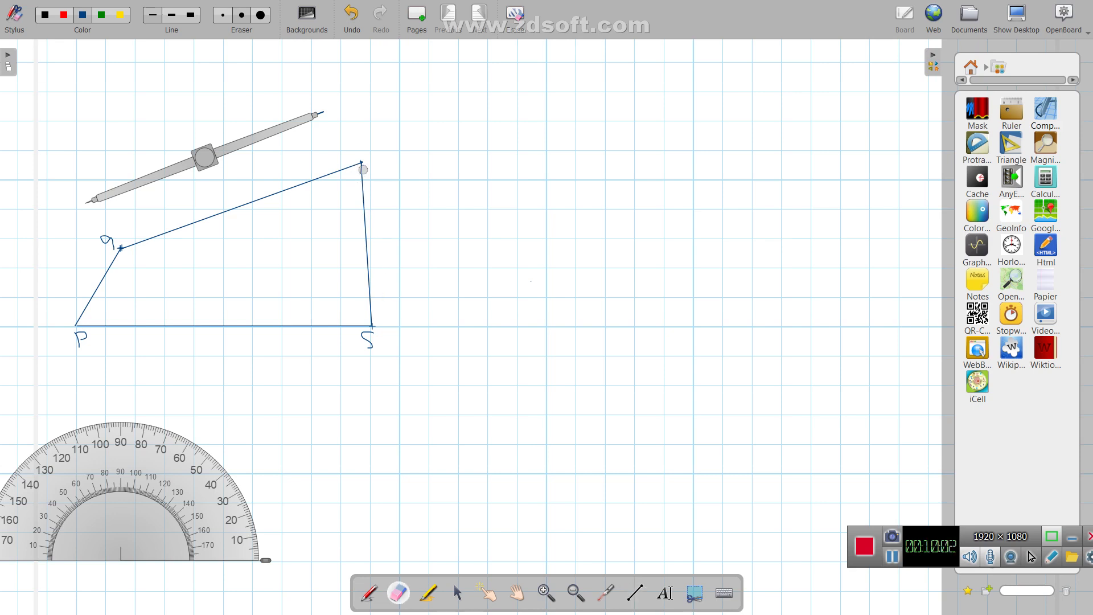
pyautogui.click(363, 169)
pyautogui.press('l')
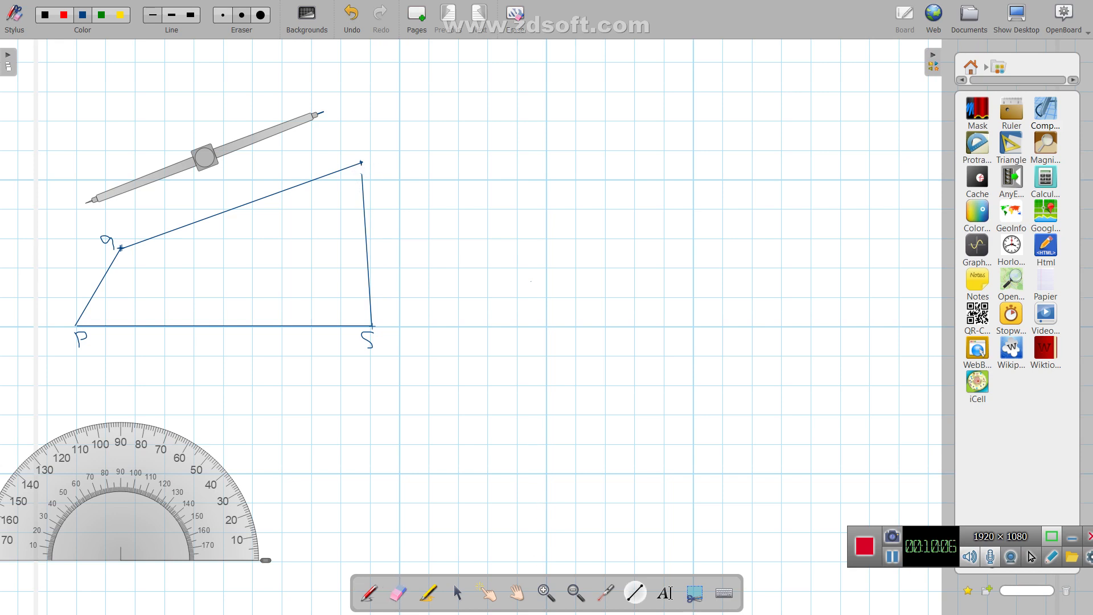
pyautogui.moveTo(372, 326)
pyautogui.mouseDown()
pyautogui.moveTo(372, 163)
pyautogui.moveTo(359, 160)
pyautogui.moveTo(372, 163)
pyautogui.moveTo(361, 163)
pyautogui.mouseUp()
# Label the upper joint R, retouch the label q as Q, and mark crank PQ's clockwise rotation with an arrow and ω.
pyautogui.moveTo(361, 138); pyautogui.dragTo(362, 154)
pyautogui.hotkey('ctrl', 'i')
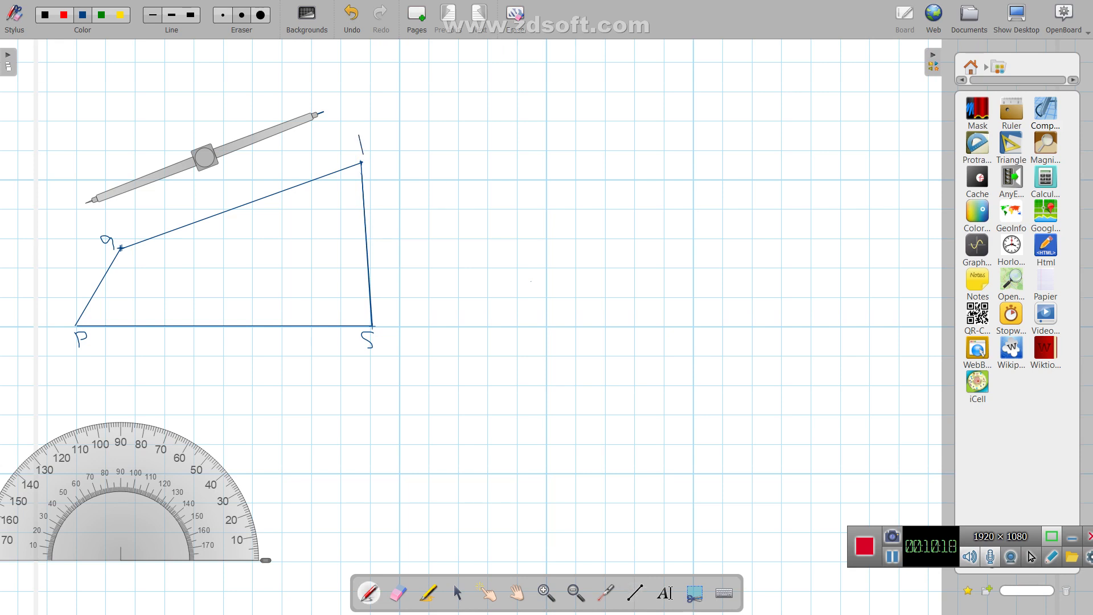
pyautogui.moveTo(374, 137)
pyautogui.mouseDown()
pyautogui.moveTo(364, 143)
pyautogui.moveTo(378, 150)
pyautogui.mouseUp()
pyautogui.moveTo(110, 238); pyautogui.dragTo(116, 245)
pyautogui.moveTo(78, 280)
pyautogui.mouseDown()
pyautogui.moveTo(102, 279)
pyautogui.moveTo(120, 300)
pyautogui.moveTo(145, 296)
pyautogui.mouseUp()
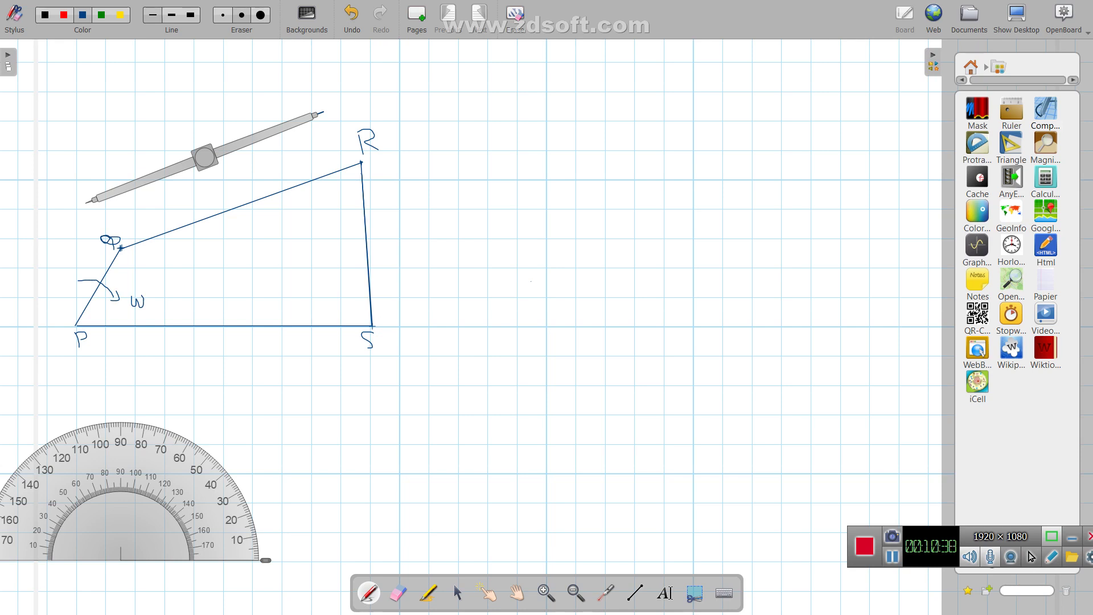
# Handwrite Vpq = 0.6 m/s and the velocity scale 1 cm = 0.1 above the diagram.
pyautogui.moveTo(84, 62)
pyautogui.mouseDown()
pyautogui.moveTo(113, 64)
pyautogui.moveTo(110, 103)
pyautogui.mouseUp()
pyautogui.moveTo(129, 89)
pyautogui.mouseDown()
pyautogui.moveTo(130, 104)
pyautogui.moveTo(153, 83)
pyautogui.mouseUp()
pyautogui.moveTo(172, 72)
pyautogui.mouseDown()
pyautogui.moveTo(166, 84)
pyautogui.moveTo(174, 73)
pyautogui.mouseUp()
pyautogui.moveTo(203, 71)
pyautogui.mouseDown()
pyautogui.moveTo(197, 86)
pyautogui.moveTo(256, 94)
pyautogui.mouseUp()
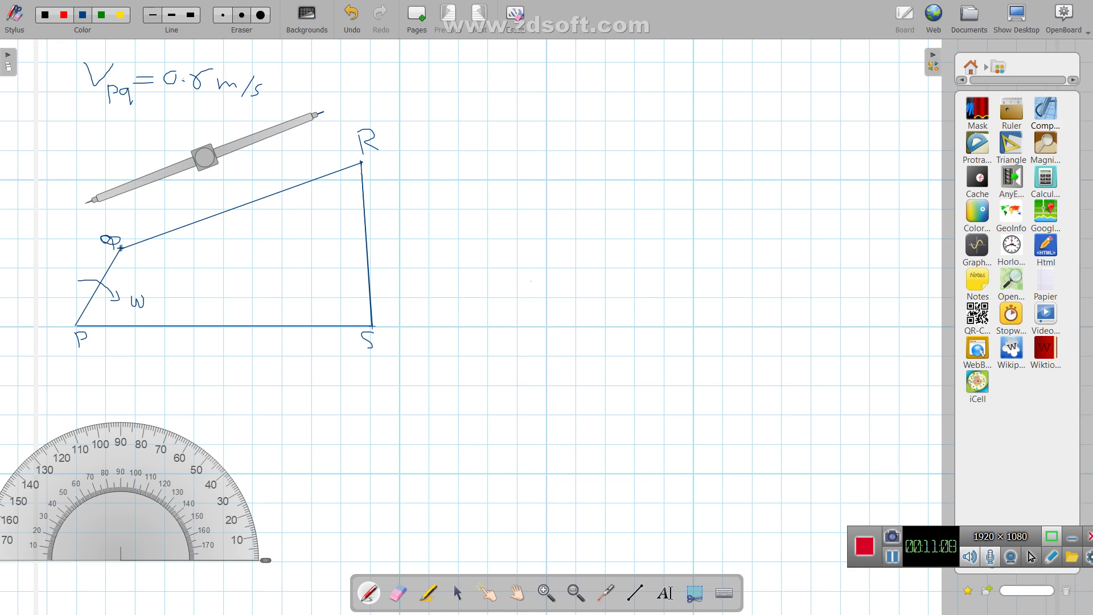
pyautogui.moveTo(341, 66)
pyautogui.mouseDown()
pyautogui.moveTo(343, 84)
pyautogui.moveTo(363, 86)
pyautogui.moveTo(373, 71)
pyautogui.moveTo(380, 86)
pyautogui.moveTo(500, 68)
pyautogui.mouseUp()
pyautogui.click(480, 73)
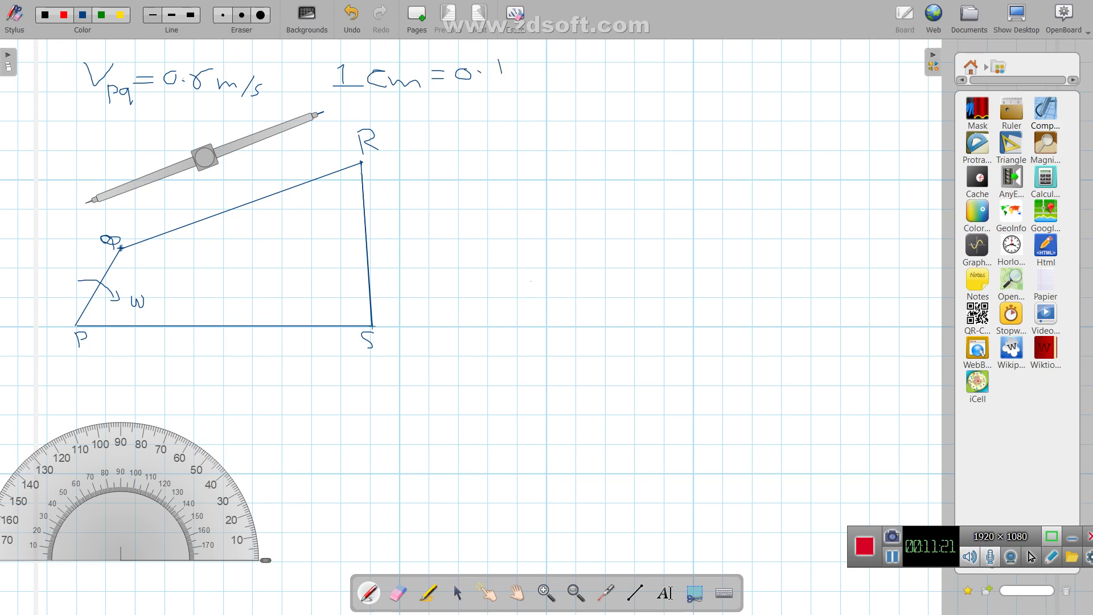
# Remove the compass from the page and add a ruler.
pyautogui.moveTo(1045, 113); pyautogui.dragTo(819, 124)
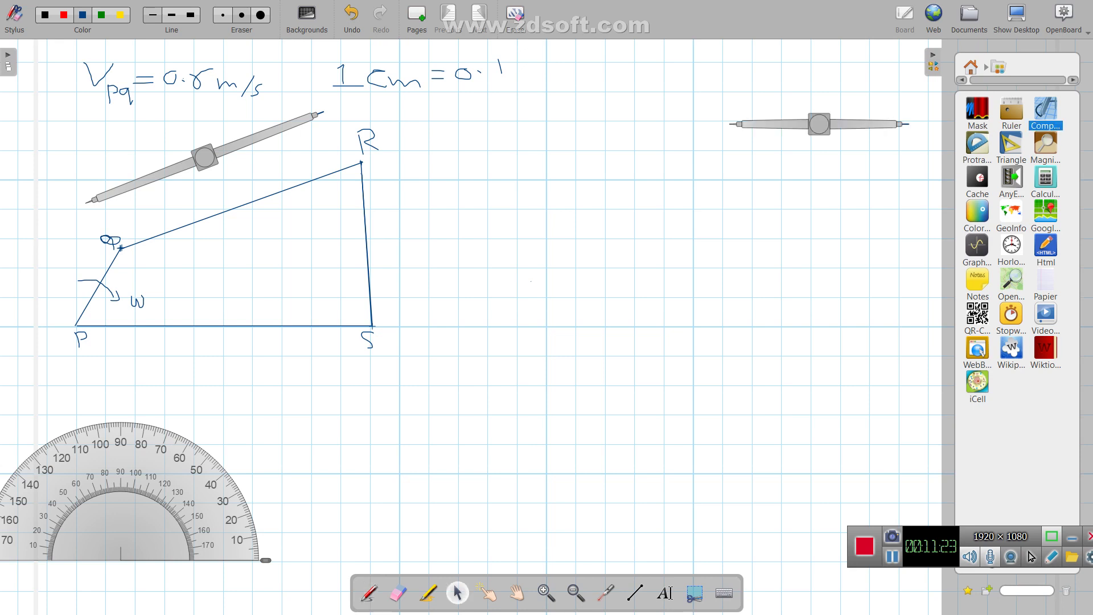
pyautogui.click(752, 124)
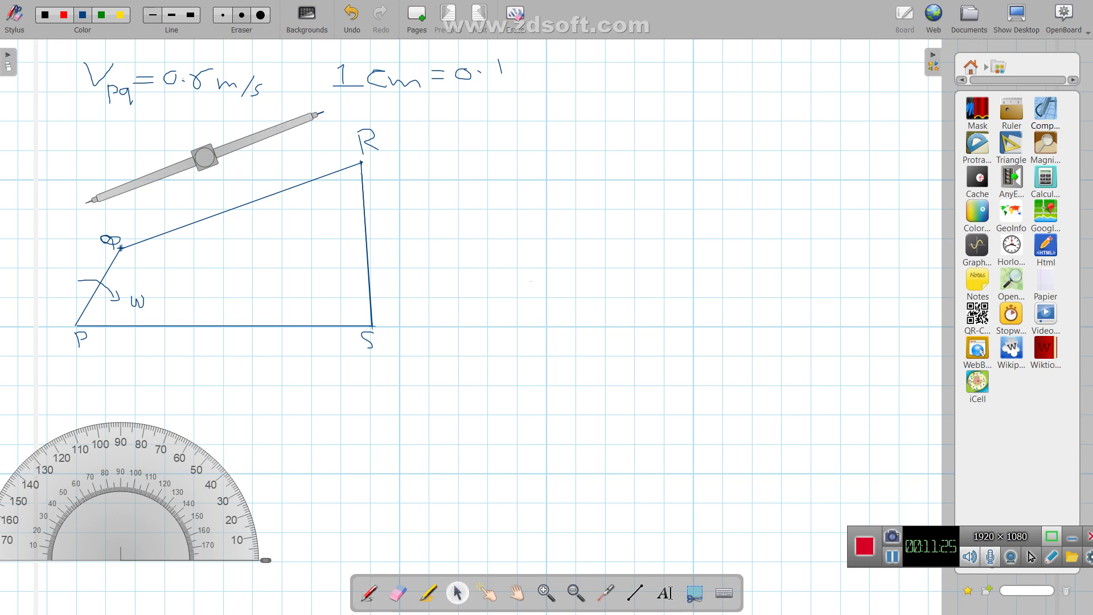
pyautogui.click(106, 195)
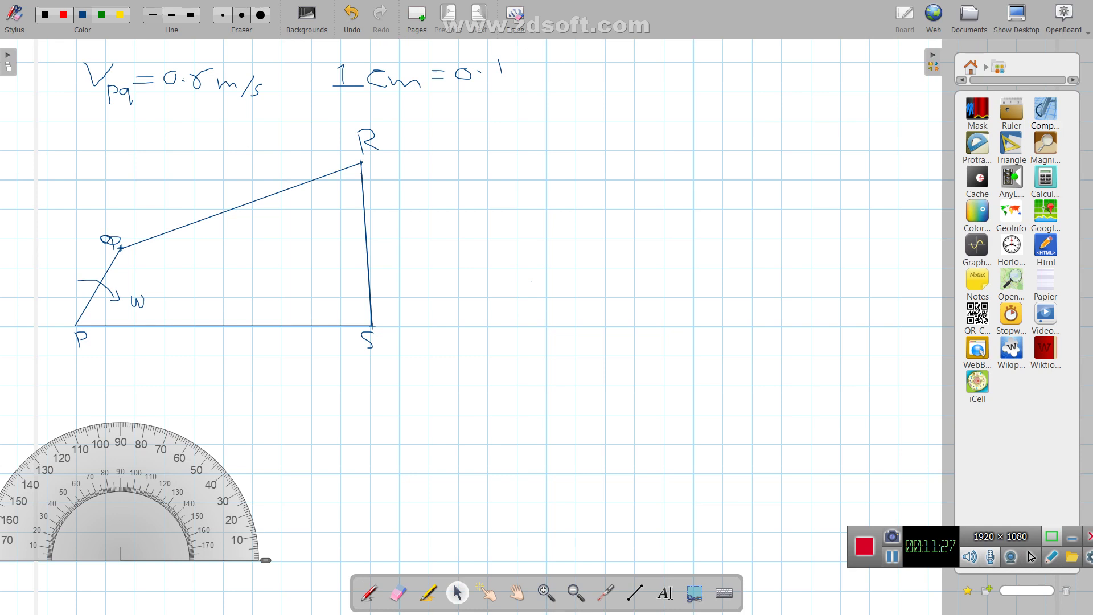
pyautogui.click(1010, 113)
pyautogui.doubleClick(1011, 113)
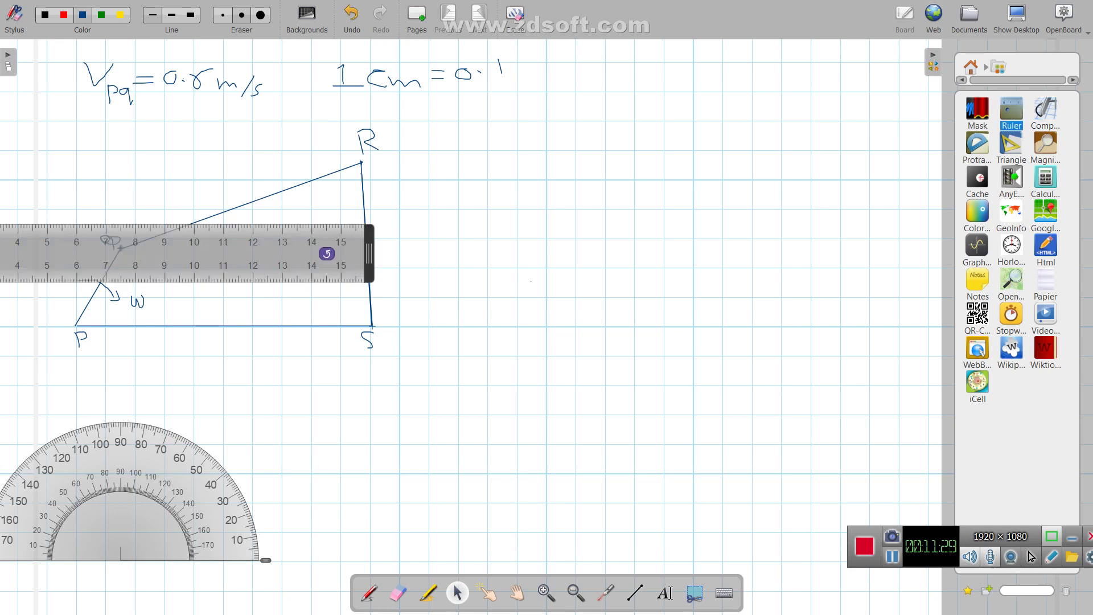
# Align the ruler perpendicular to link PQ at Q and slide it at that angle to the blank area beside the diagram.
pyautogui.moveTo(228, 254); pyautogui.dragTo(424, 270)
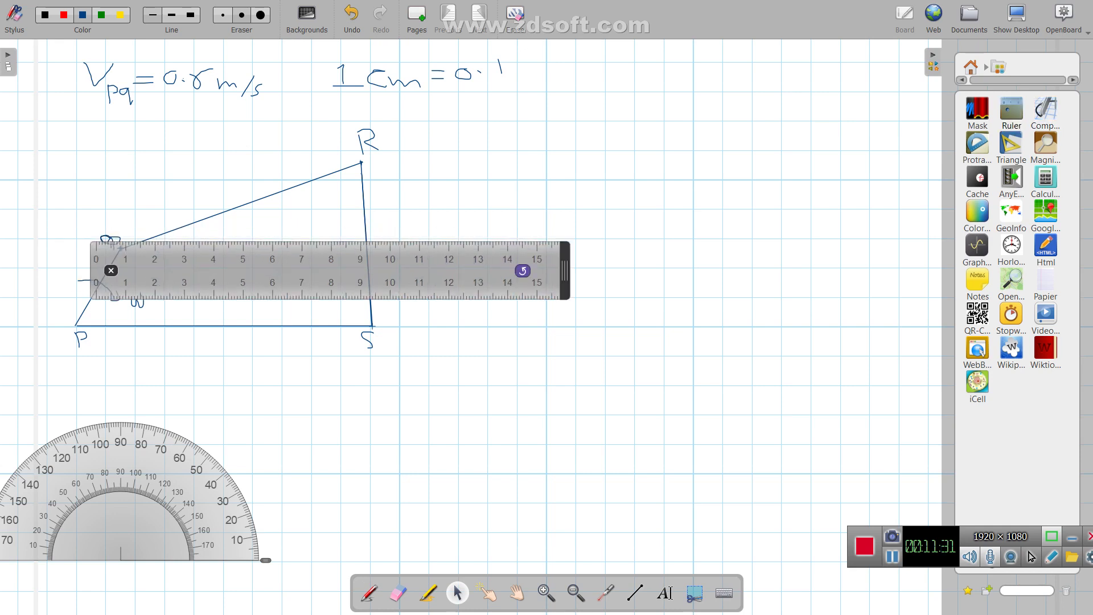
pyautogui.moveTo(522, 271); pyautogui.dragTo(444, 485)
pyautogui.moveTo(468, 429)
pyautogui.moveTo(450, 450)
pyautogui.moveTo(445, 484)
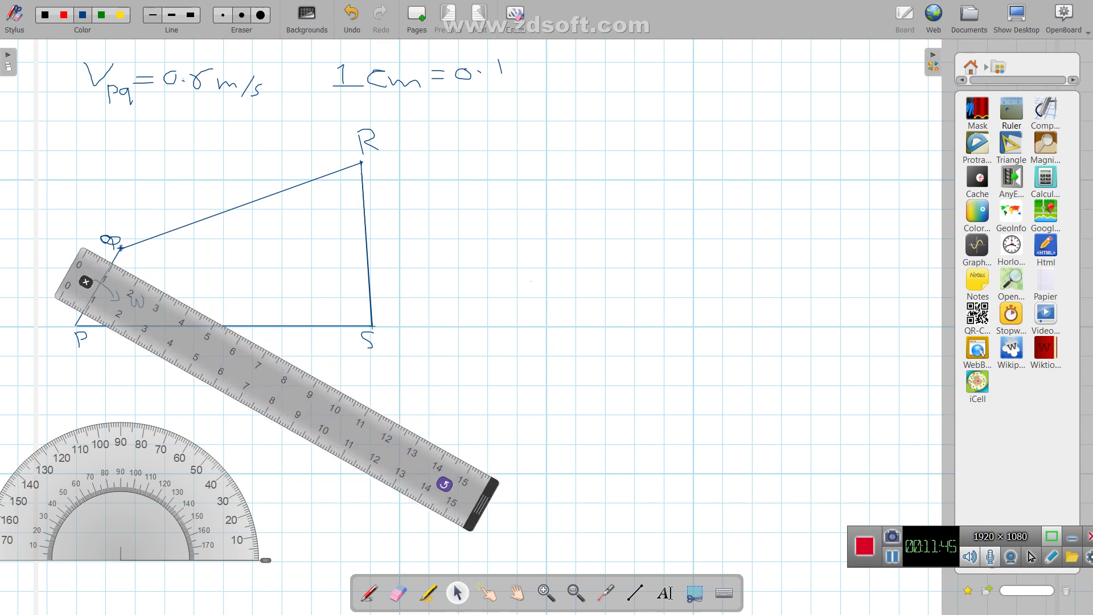
pyautogui.moveTo(284, 386); pyautogui.dragTo(291, 375)
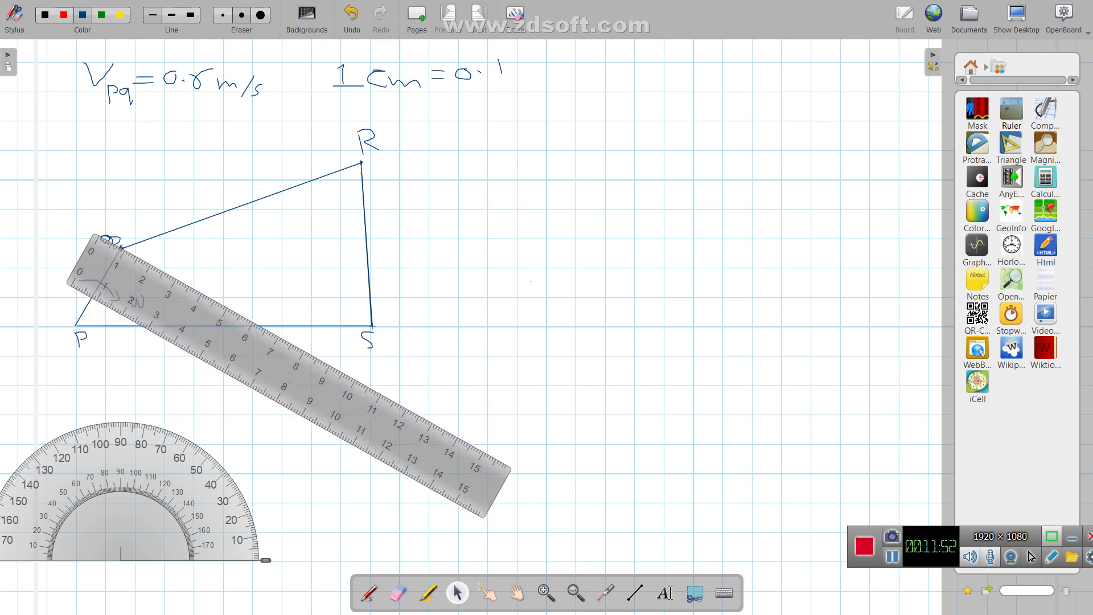
pyautogui.moveTo(406, 438); pyautogui.dragTo(736, 440)
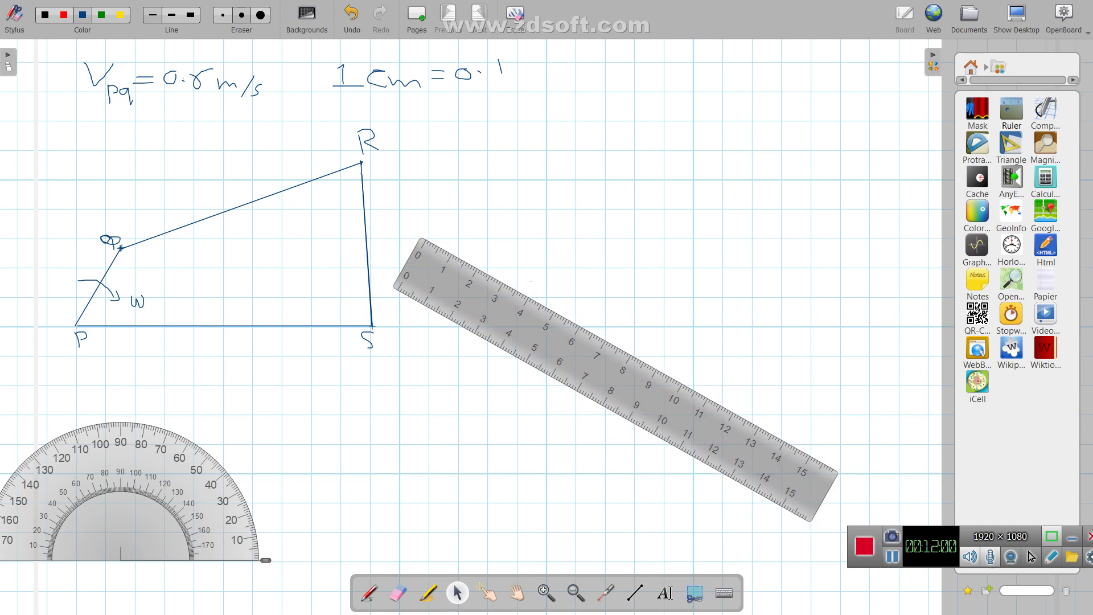
# Hatch below PS with short strokes to mark the fixed link, and place a starting dot at the ruler's zero end.
pyautogui.hotkey('ctrl', '1')
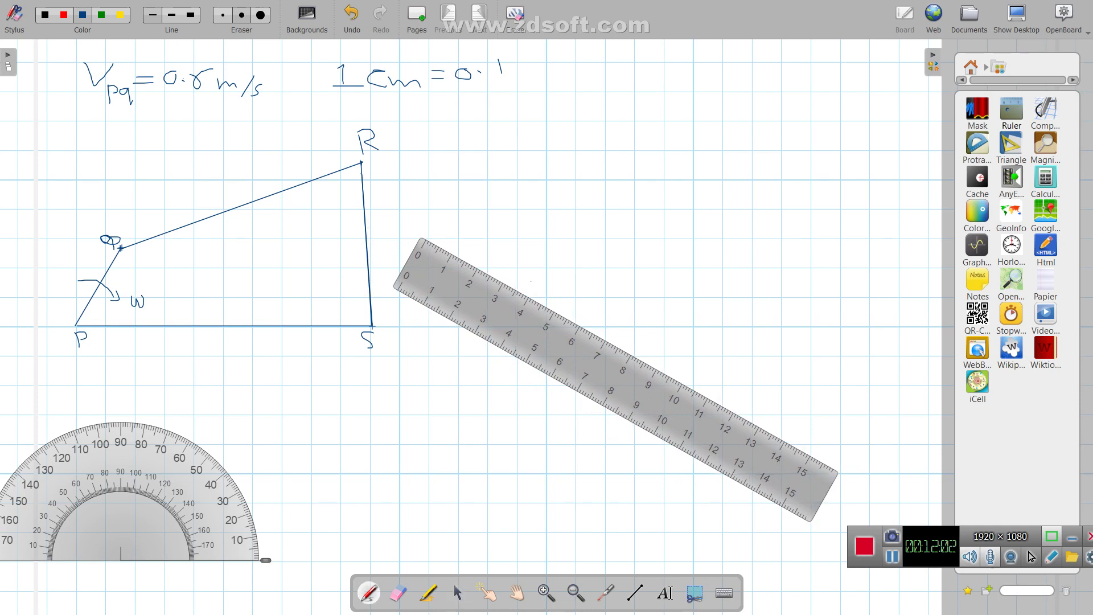
pyautogui.moveTo(103, 329)
pyautogui.mouseDown()
pyautogui.moveTo(102, 343)
pyautogui.moveTo(195, 348)
pyautogui.mouseUp()
pyautogui.moveTo(266, 336); pyautogui.dragTo(272, 345)
pyautogui.moveTo(290, 342); pyautogui.dragTo(317, 341)
pyautogui.moveTo(338, 336); pyautogui.dragTo(359, 337)
pyautogui.click(431, 237)
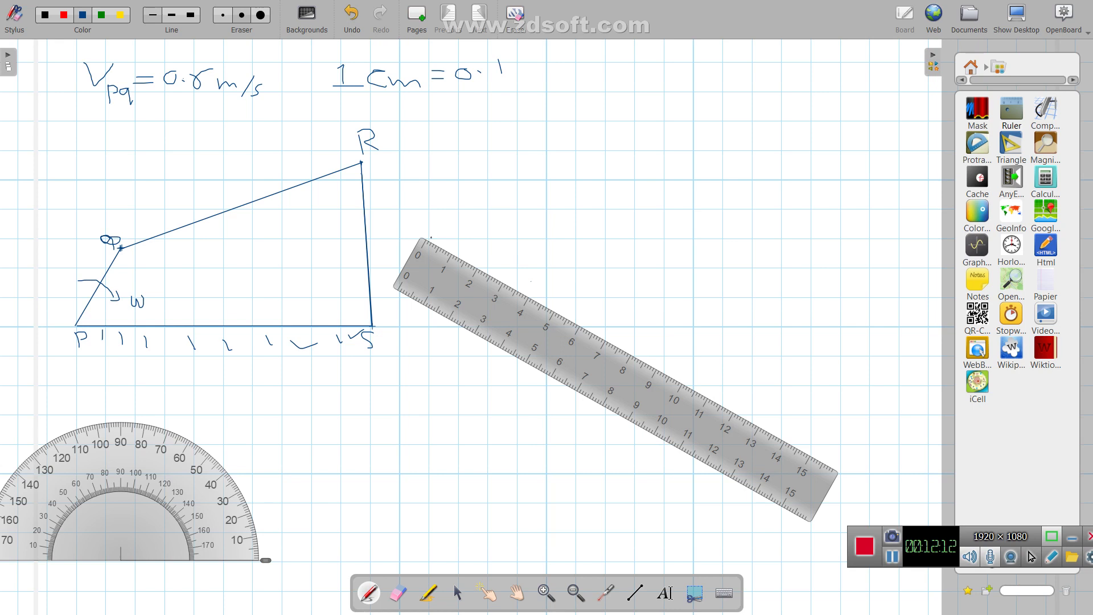